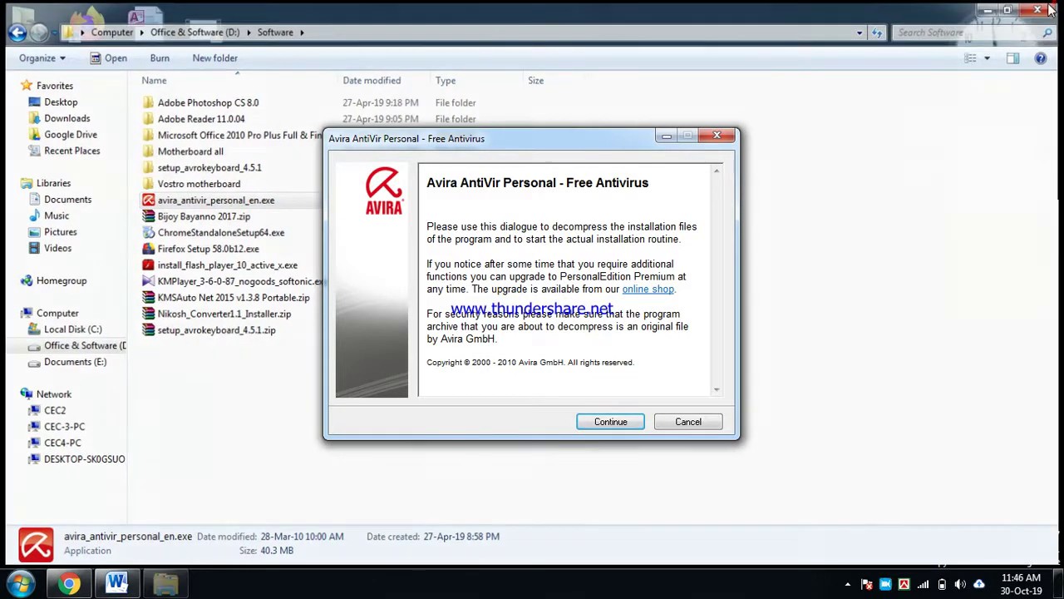
Start the Avira AntiVir Personal setup, dismissing the Windows Defender compatibility notice and continuing past the welcome page.
{"action": "left_click_drag", "start_coordinate": [534, 134], "coordinate": [573, 153]}
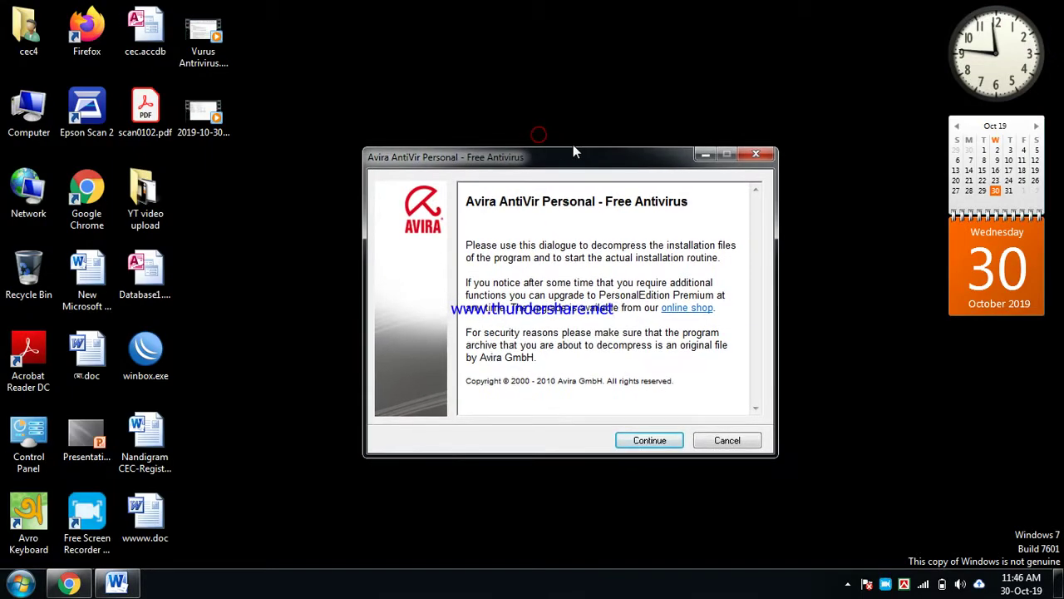
{"action": "left_click", "coordinate": [651, 441]}
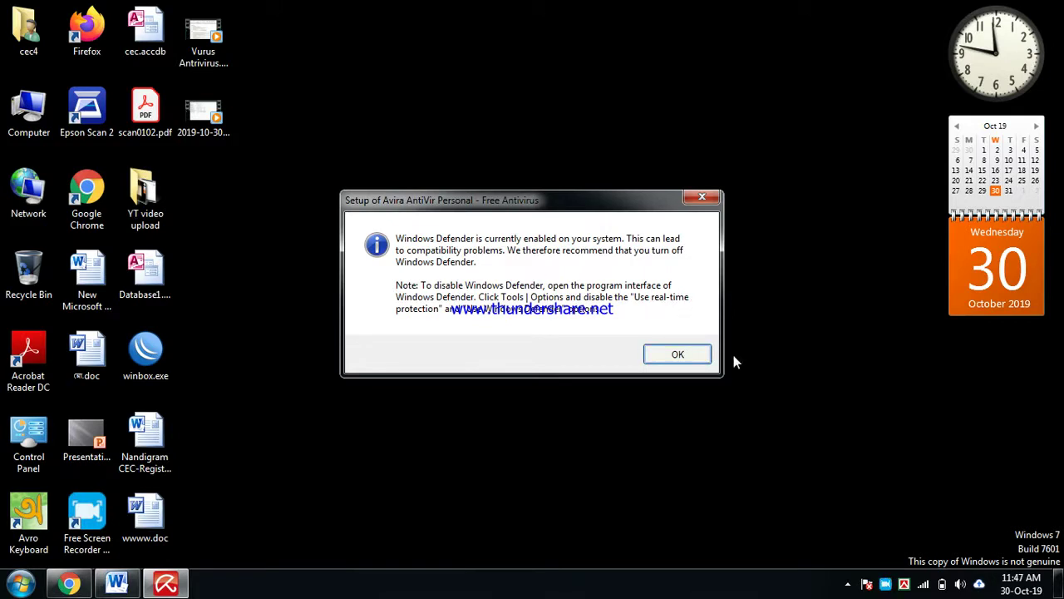
{"action": "left_click", "coordinate": [698, 355]}
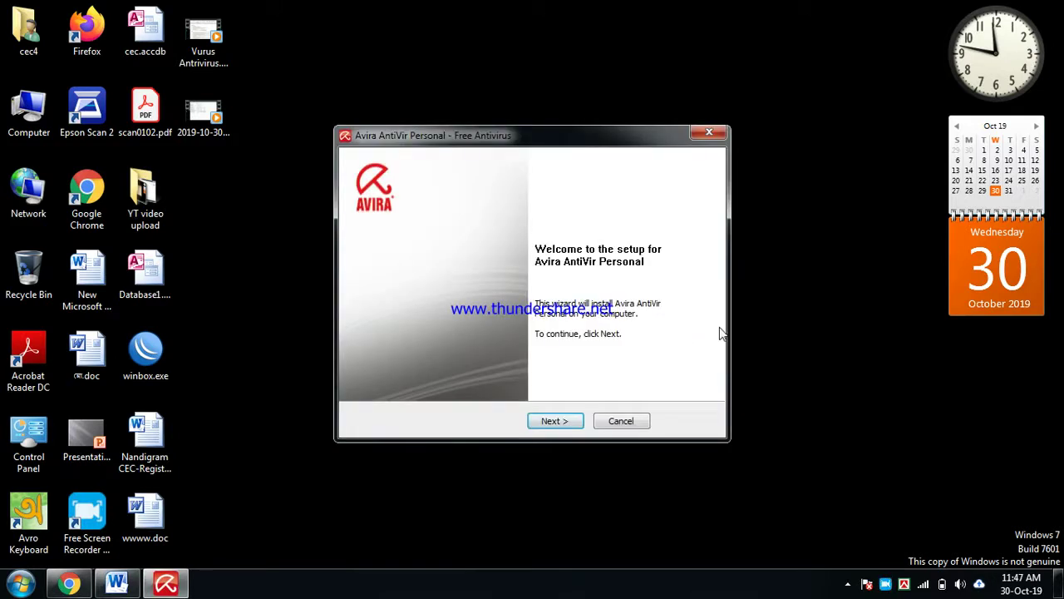
{"action": "left_click_drag", "start_coordinate": [611, 145], "coordinate": [646, 162]}
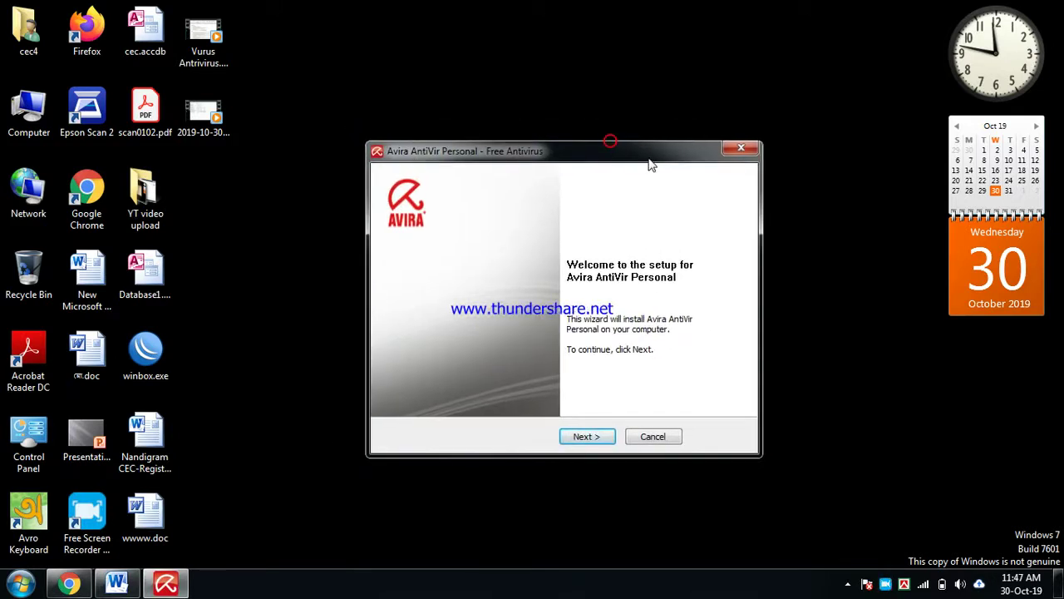
{"action": "left_click", "coordinate": [587, 437]}
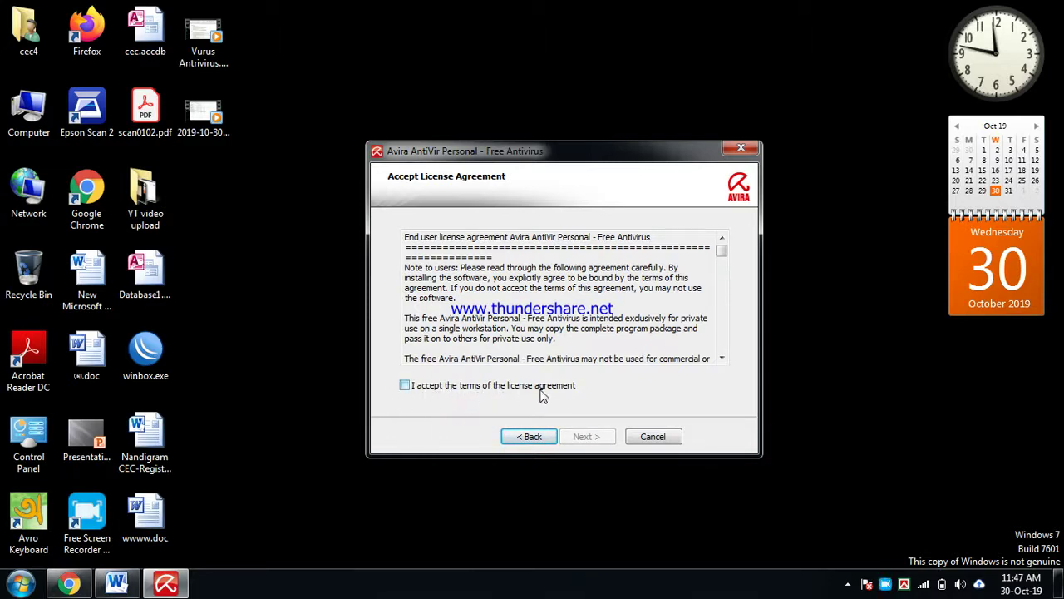
Accept the license agreement terms and confirm that Avira AntiVir Personal is for private use only.
{"action": "mouse_move", "coordinate": [721, 250]}
{"action": "left_mouse_down"}
{"action": "mouse_move", "coordinate": [723, 360]}
{"action": "mouse_move", "coordinate": [735, 246]}
{"action": "left_mouse_up"}
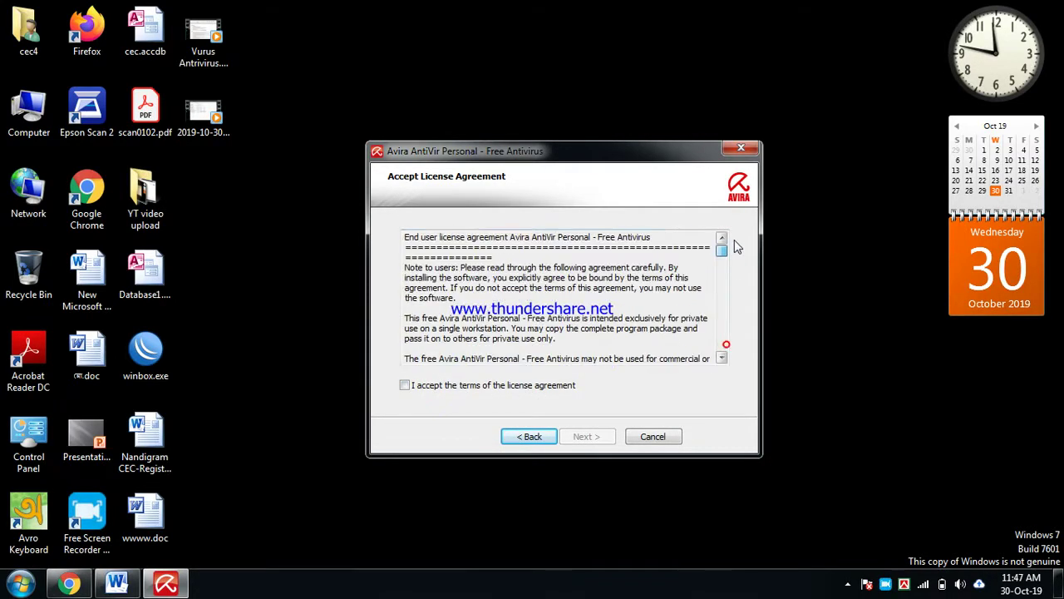
{"action": "left_click", "coordinate": [407, 387]}
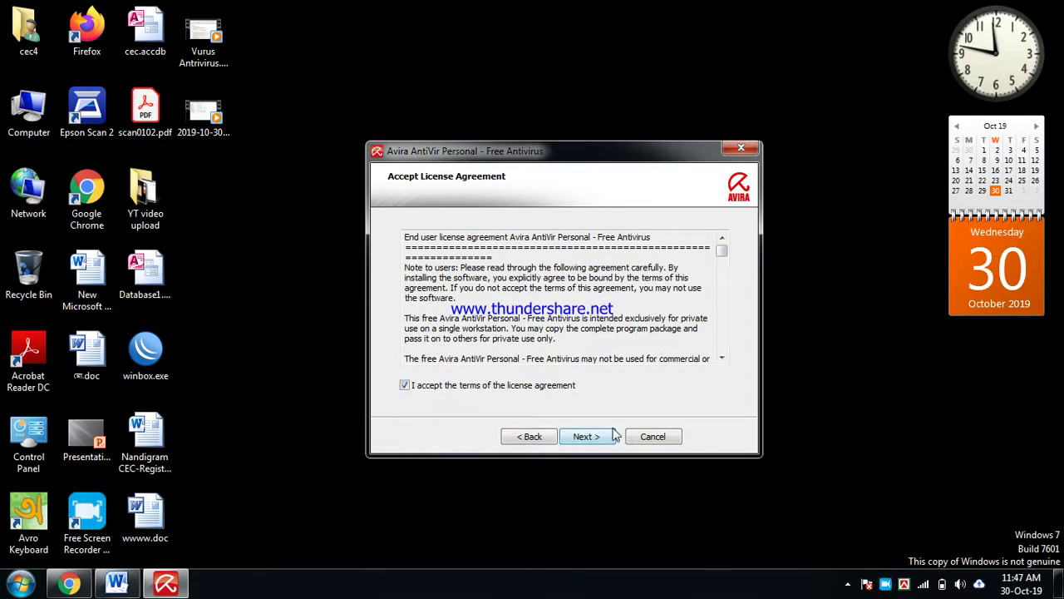
{"action": "left_click", "coordinate": [592, 438]}
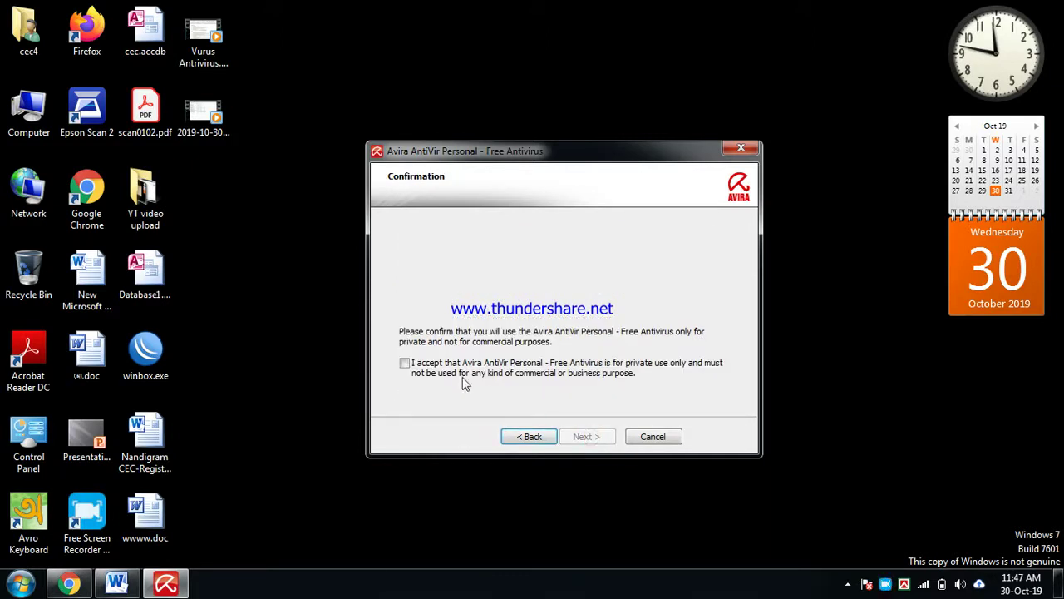
{"action": "left_click", "coordinate": [406, 365]}
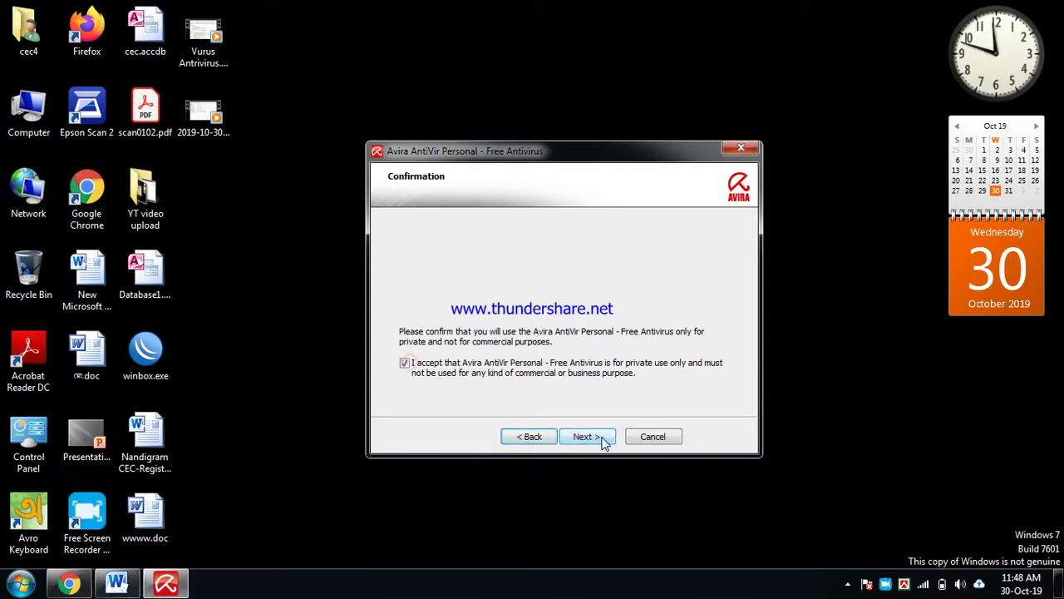
{"action": "left_click", "coordinate": [603, 437]}
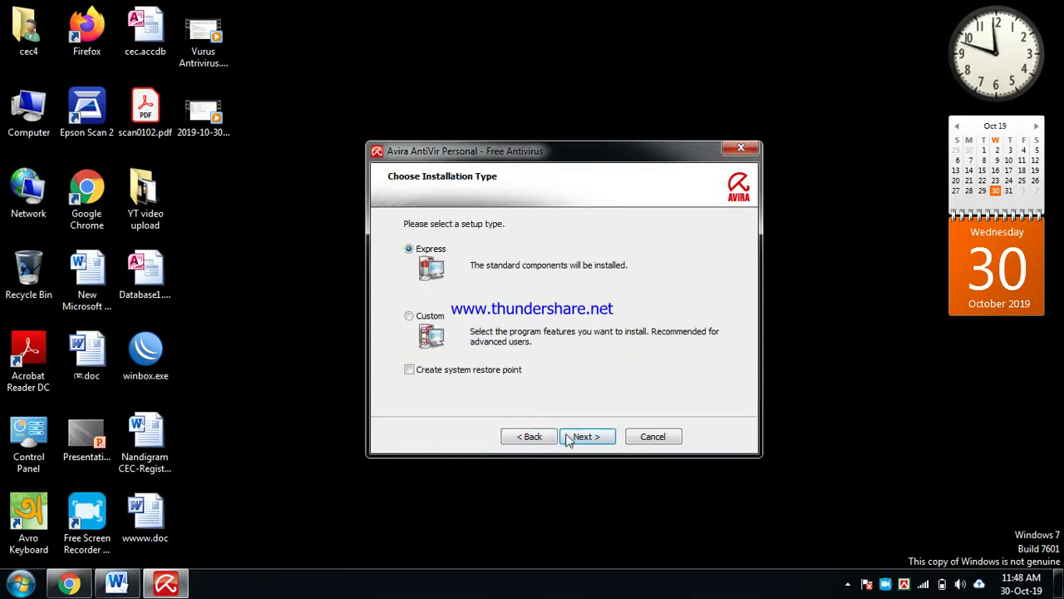
Continue with the Express setup type and install without registering as an Avira AntiVir Personal user.
{"action": "left_click", "coordinate": [590, 441]}
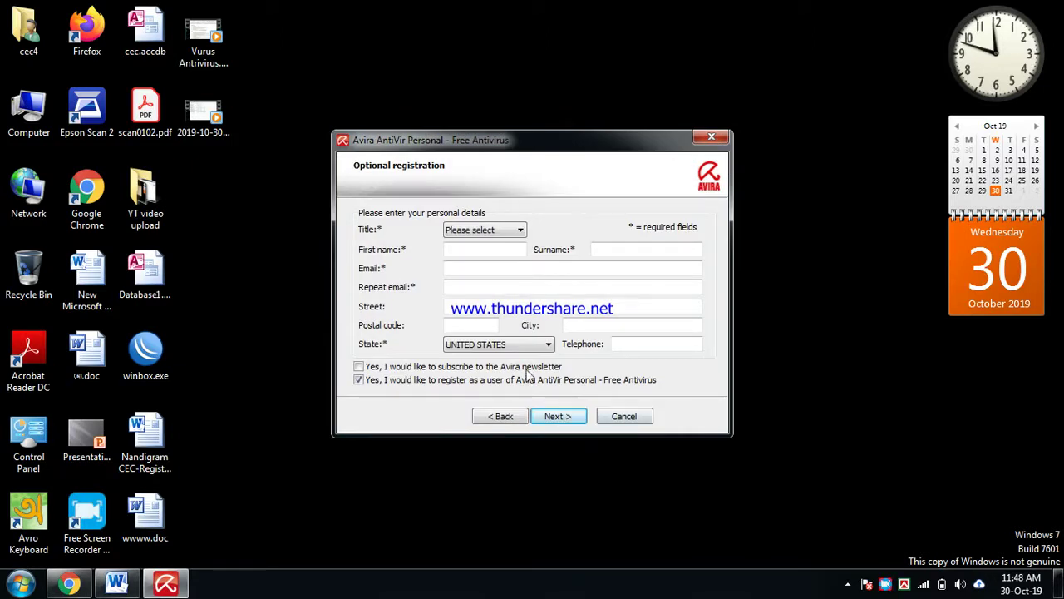
{"action": "left_click", "coordinate": [497, 271]}
{"action": "left_click", "coordinate": [476, 248]}
{"action": "left_click", "coordinate": [524, 286]}
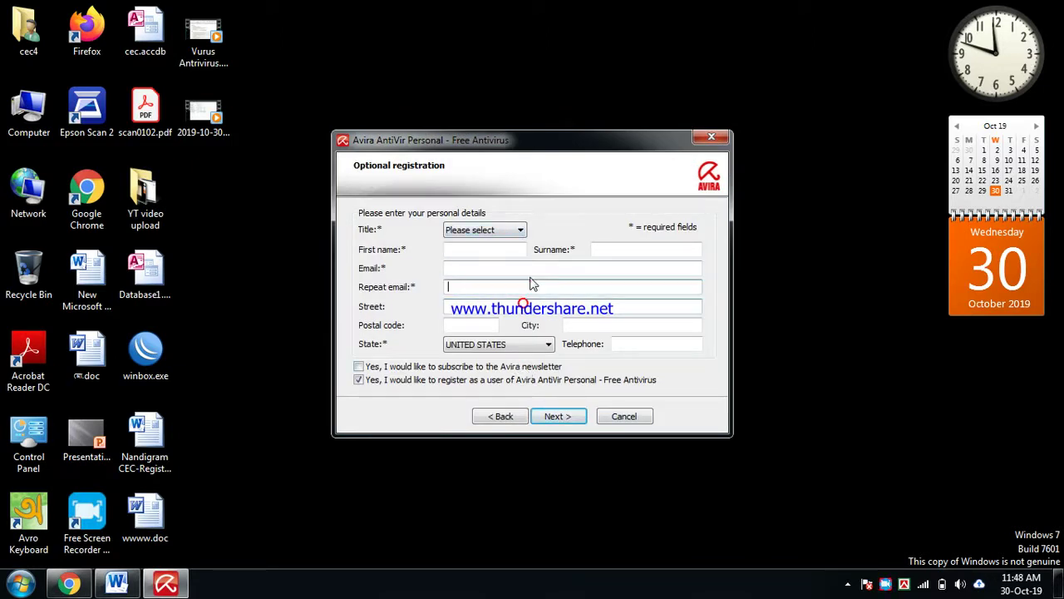
{"action": "left_click", "coordinate": [555, 415]}
{"action": "left_click", "coordinate": [601, 323]}
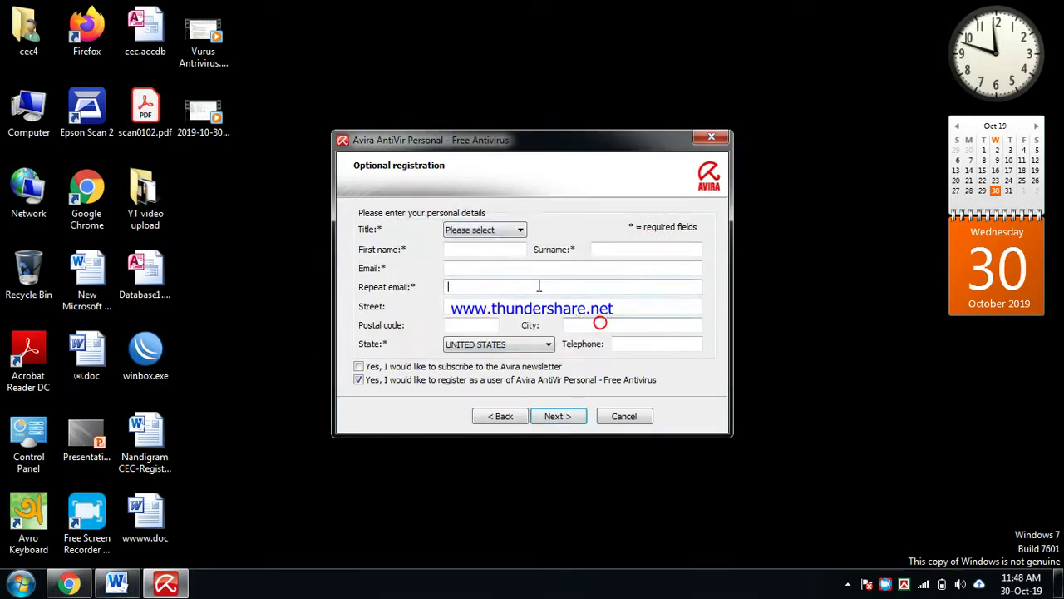
{"action": "left_click", "coordinate": [359, 380]}
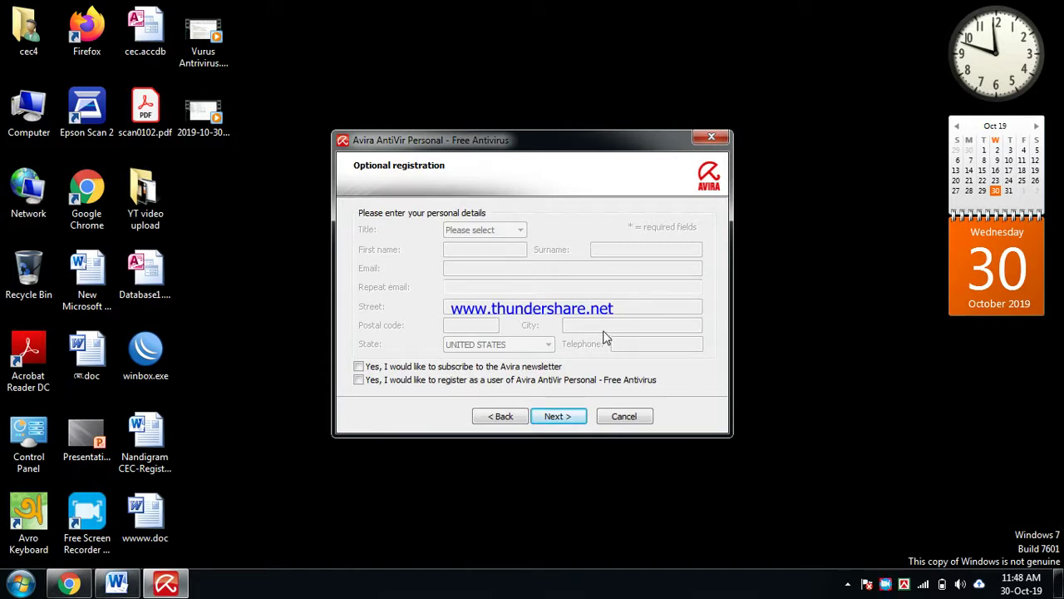
{"action": "left_click", "coordinate": [571, 415]}
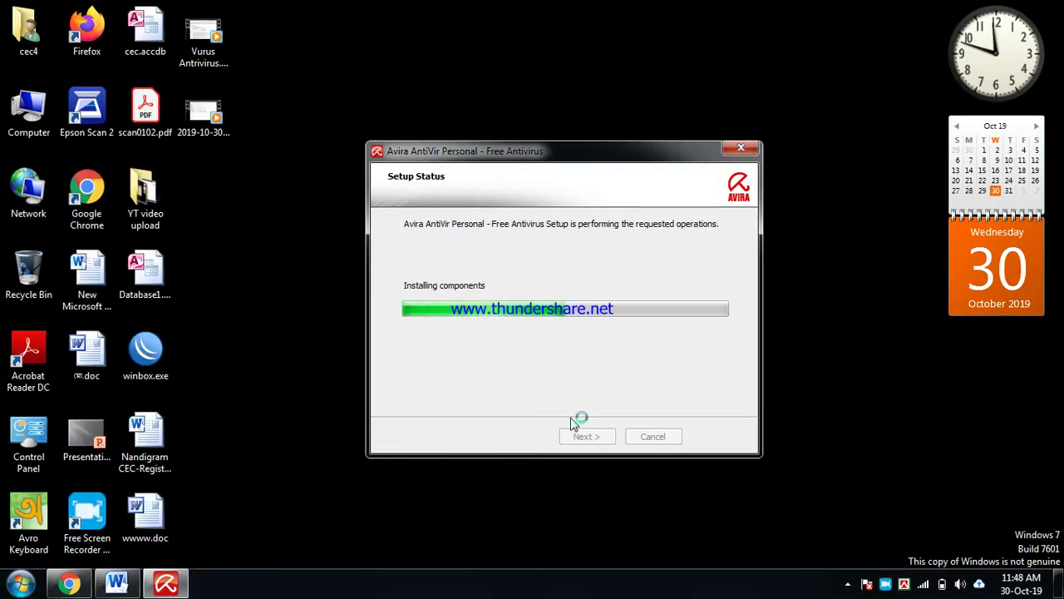
{"action": "right_click", "coordinate": [539, 47]}
{"action": "left_click", "coordinate": [570, 88]}
{"action": "right_click", "coordinate": [554, 35]}
{"action": "left_click", "coordinate": [604, 84]}
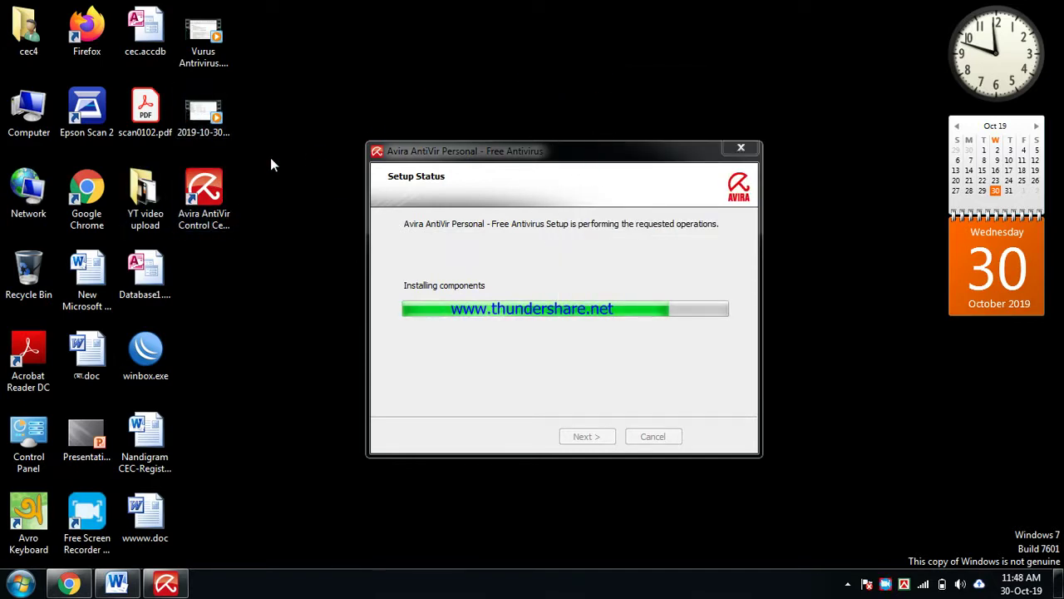
{"action": "right_click", "coordinate": [445, 74]}
{"action": "left_click", "coordinate": [490, 115]}
{"action": "right_click", "coordinate": [488, 24]}
{"action": "left_click", "coordinate": [499, 73]}
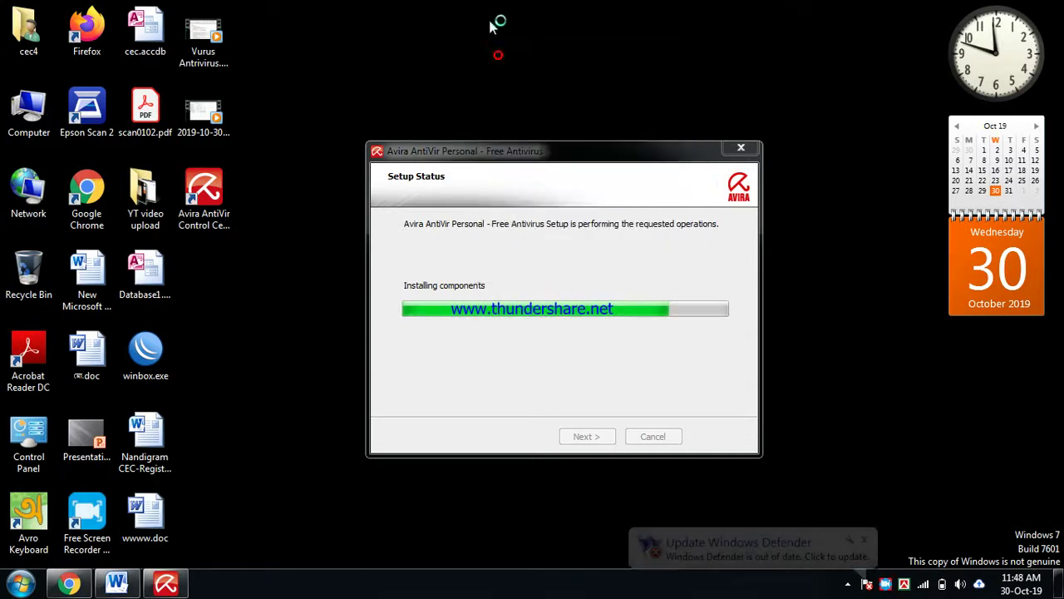
{"action": "right_click", "coordinate": [472, 4]}
{"action": "left_click", "coordinate": [504, 42]}
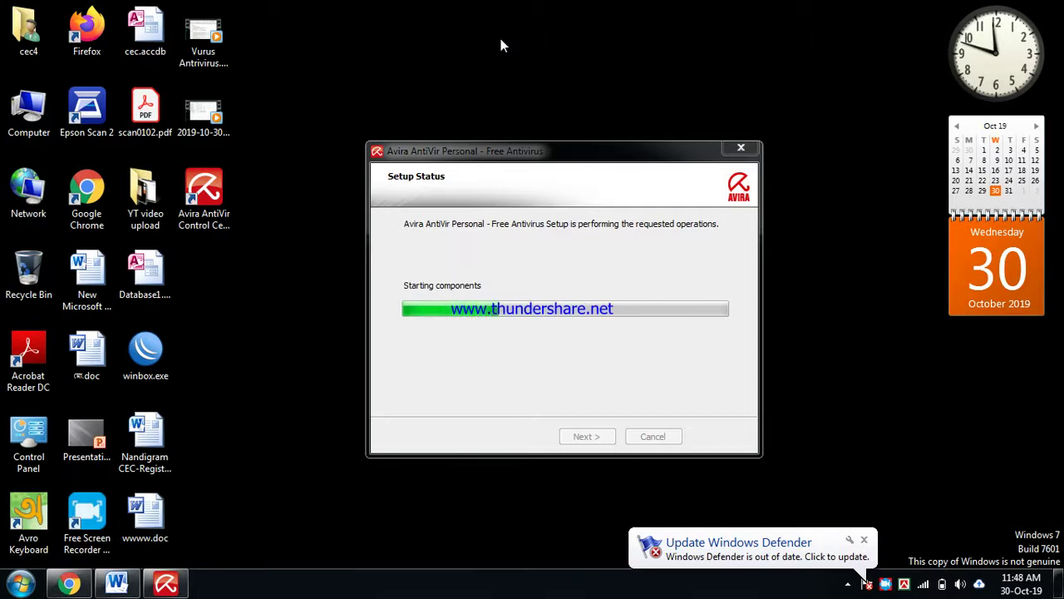
Start the Windows Defender update from its notification, minimize that window and finish the Avira setup.
{"action": "left_click", "coordinate": [753, 550]}
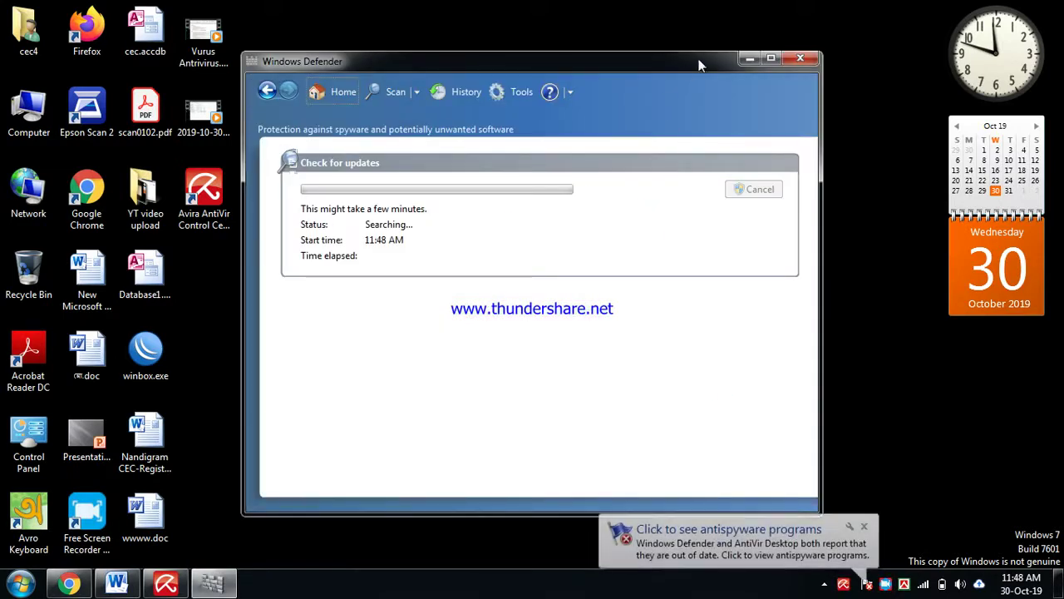
{"action": "left_click", "coordinate": [741, 55]}
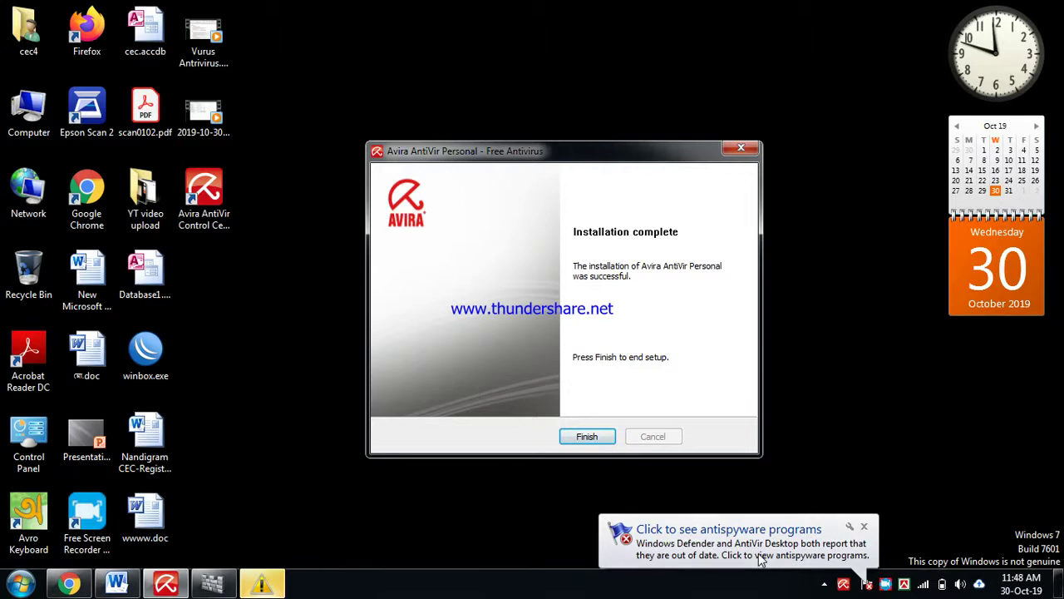
{"action": "left_click", "coordinate": [593, 438]}
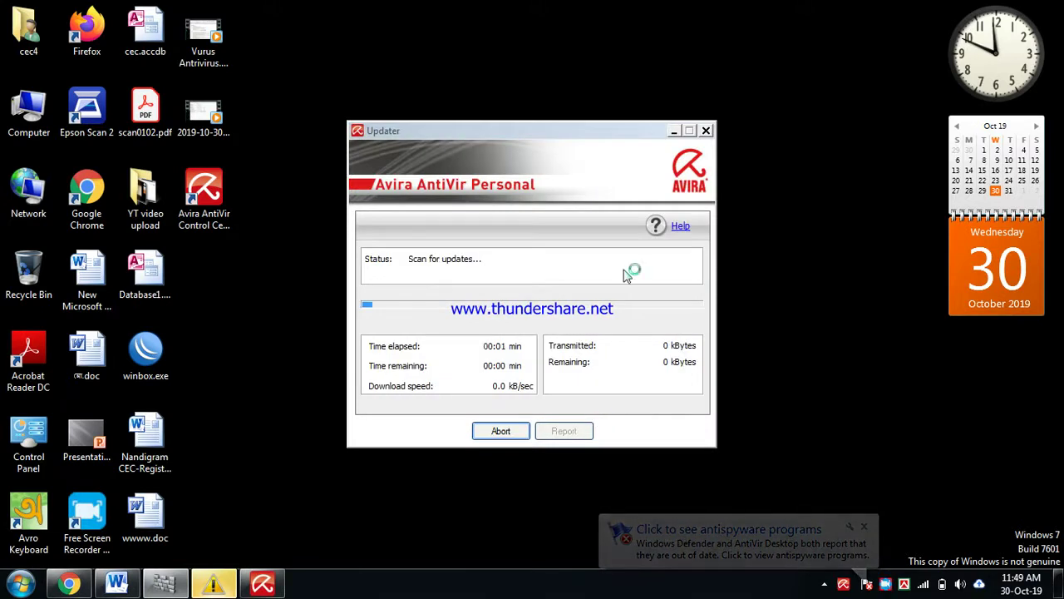
Move the Avira Updater aside, dismiss the remaining warning dialog and close the Updater.
{"action": "left_click_drag", "start_coordinate": [635, 131], "coordinate": [927, 154]}
{"action": "left_click_drag", "start_coordinate": [629, 173], "coordinate": [567, 195]}
{"action": "left_click", "coordinate": [566, 359]}
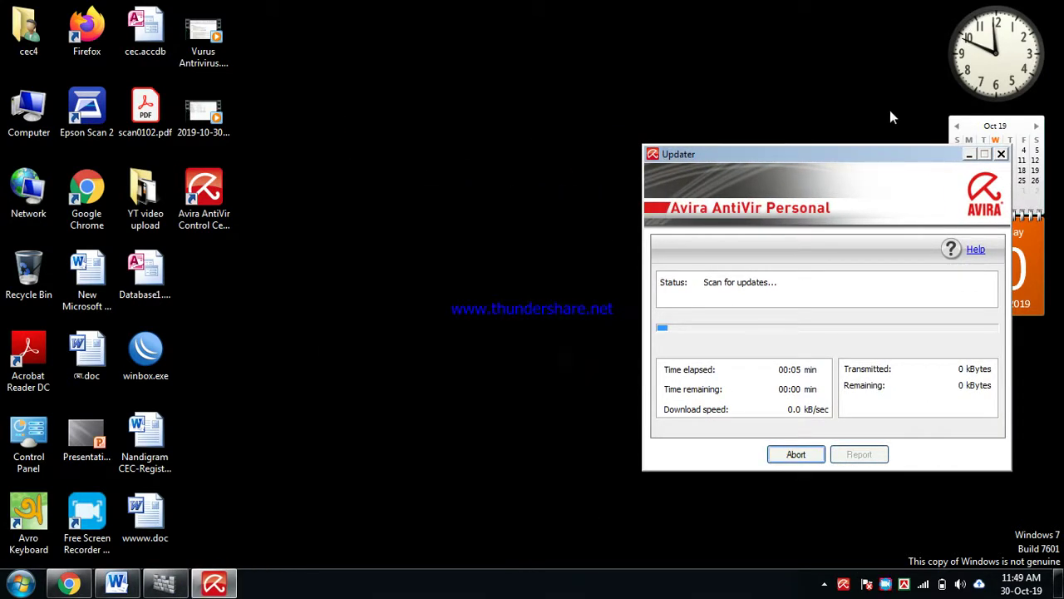
{"action": "left_click_drag", "start_coordinate": [874, 159], "coordinate": [751, 128]}
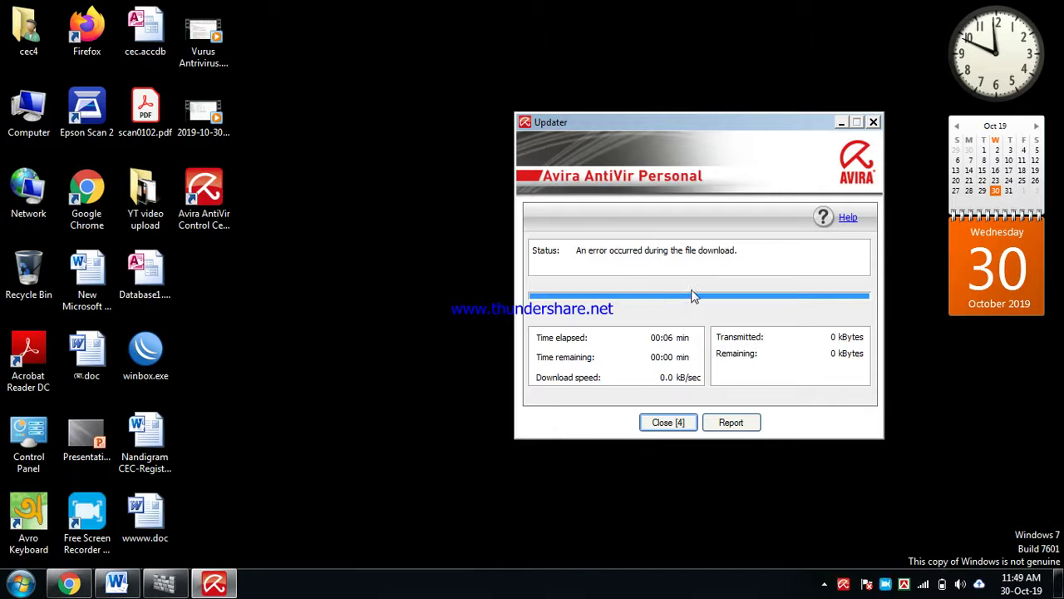
{"action": "left_click", "coordinate": [678, 424]}
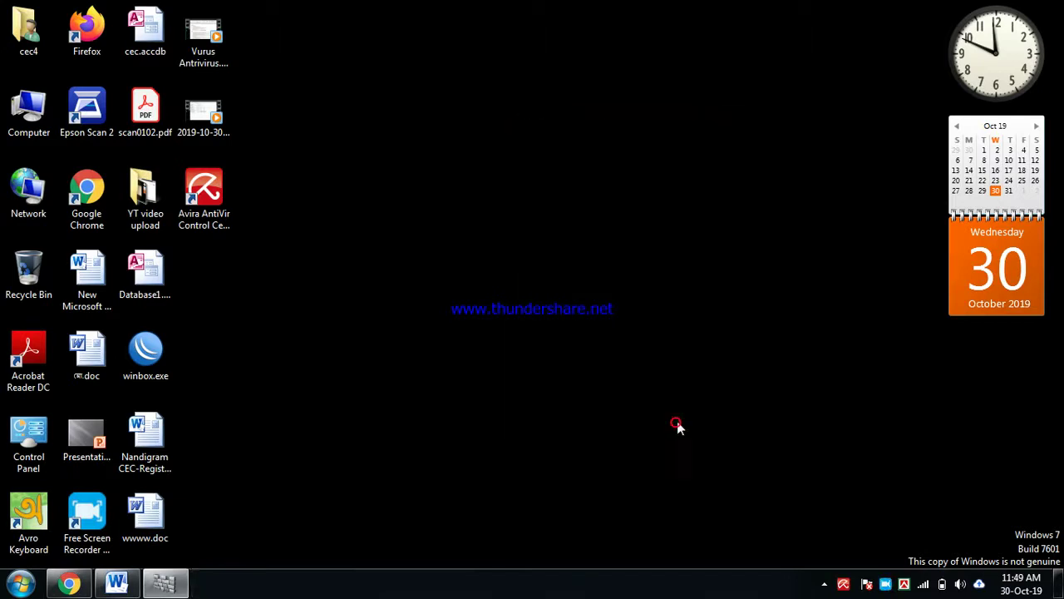
Open the Avira AntiVir Control Center and start a Local Drives scan with the Local protection scanner.
{"action": "double_click", "coordinate": [204, 193]}
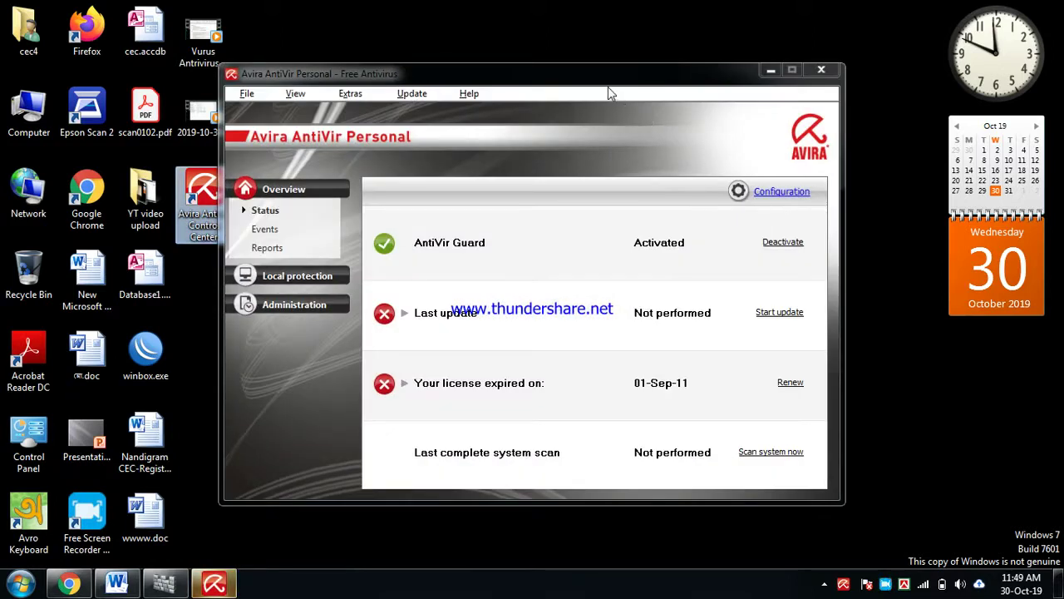
{"action": "left_click_drag", "start_coordinate": [608, 86], "coordinate": [701, 64]}
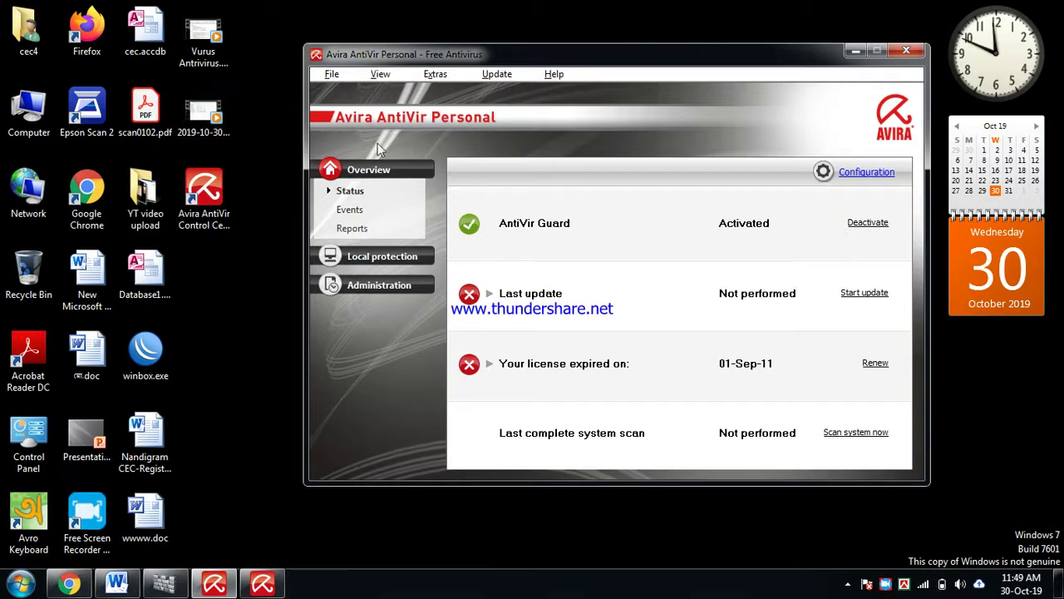
{"action": "left_click", "coordinate": [373, 256]}
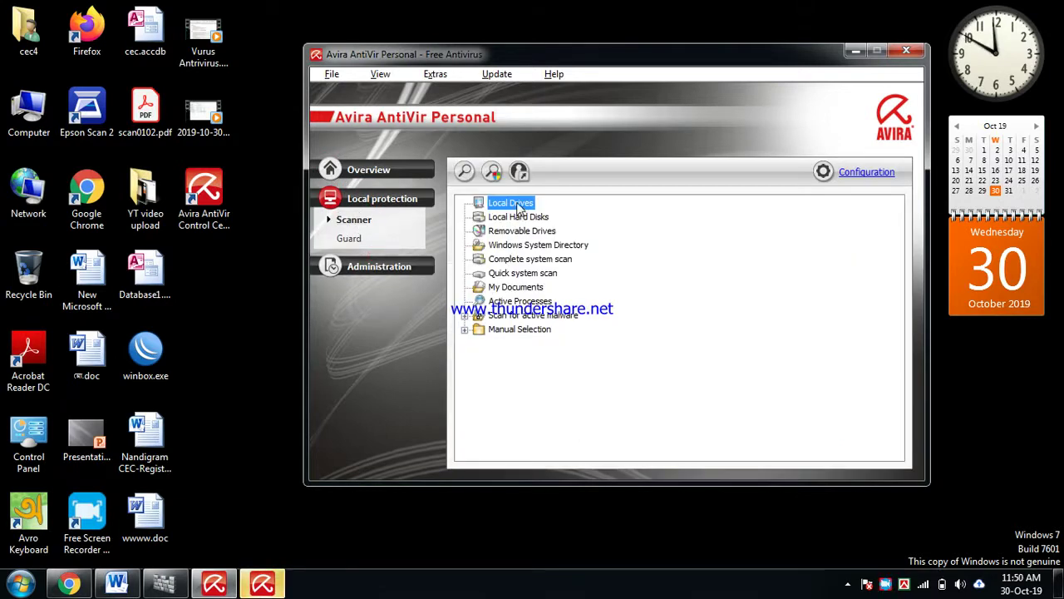
{"action": "left_click", "coordinate": [471, 172]}
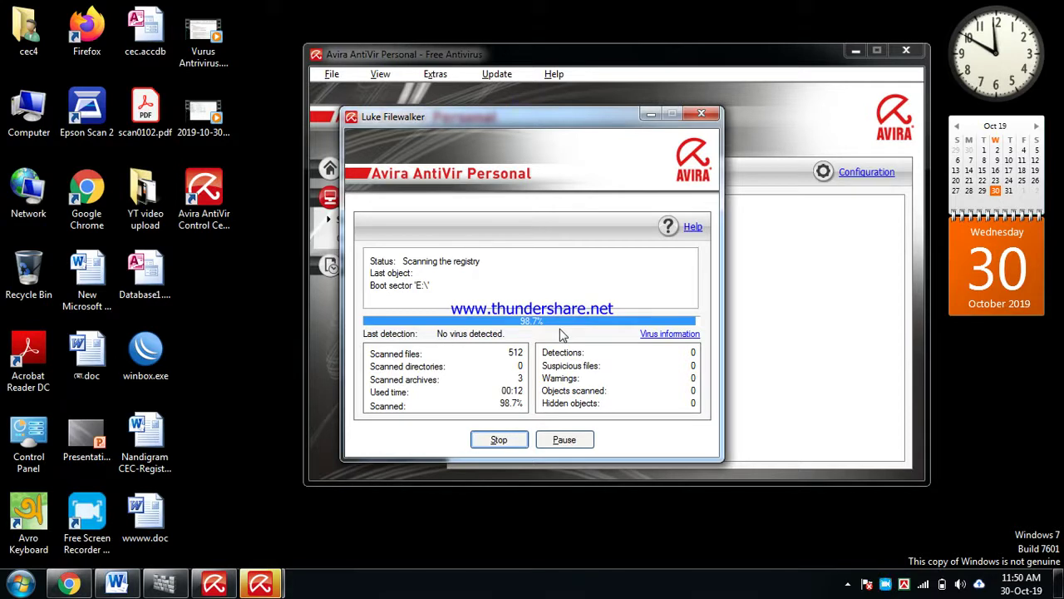
{"action": "double_click", "coordinate": [203, 193]}
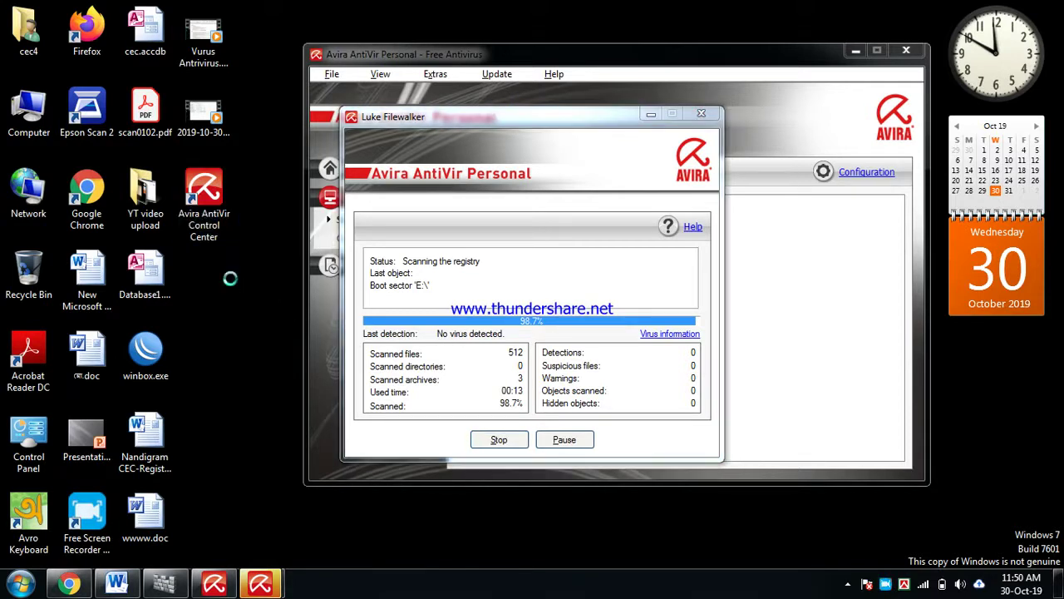
{"action": "right_click", "coordinate": [230, 279]}
{"action": "left_click", "coordinate": [271, 316]}
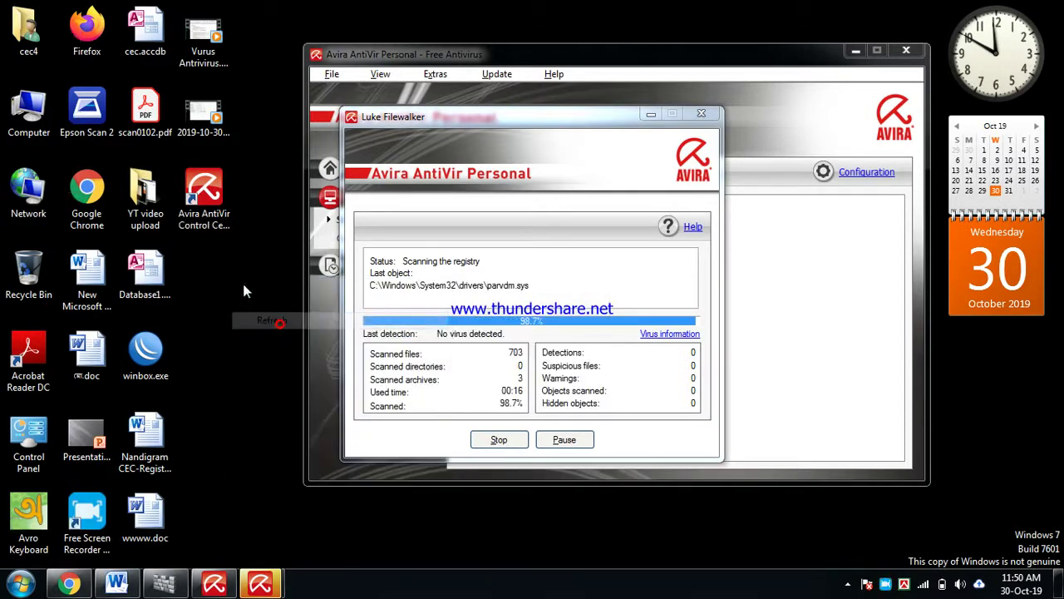
{"action": "right_click", "coordinate": [245, 283]}
{"action": "left_click", "coordinate": [271, 324]}
{"action": "right_click", "coordinate": [785, 10]}
{"action": "left_click", "coordinate": [805, 50]}
{"action": "right_click", "coordinate": [762, 3]}
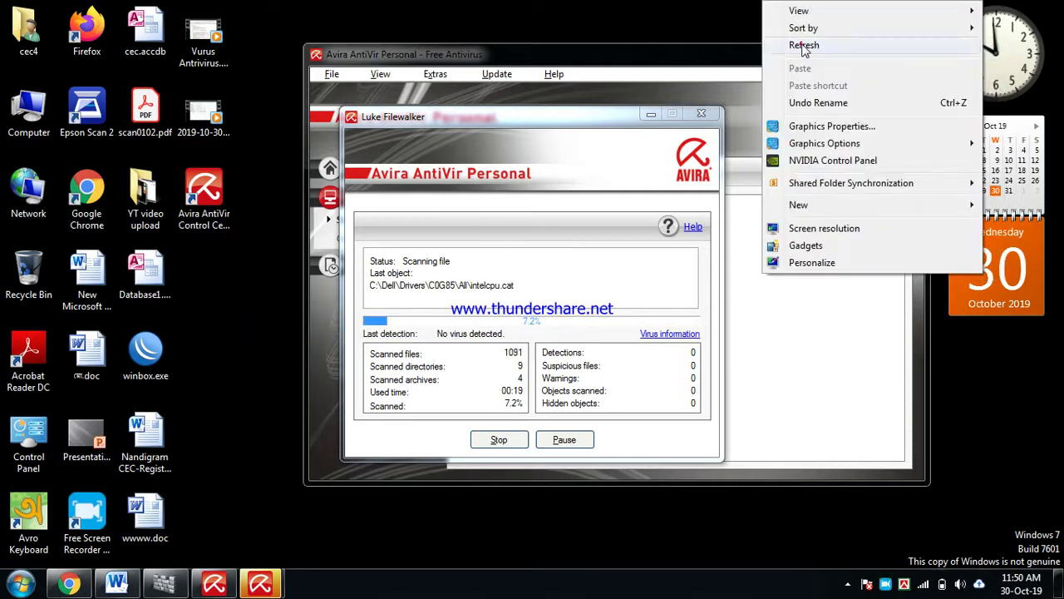
{"action": "left_click", "coordinate": [801, 43]}
{"action": "right_click", "coordinate": [773, 3]}
{"action": "left_click", "coordinate": [878, 47]}
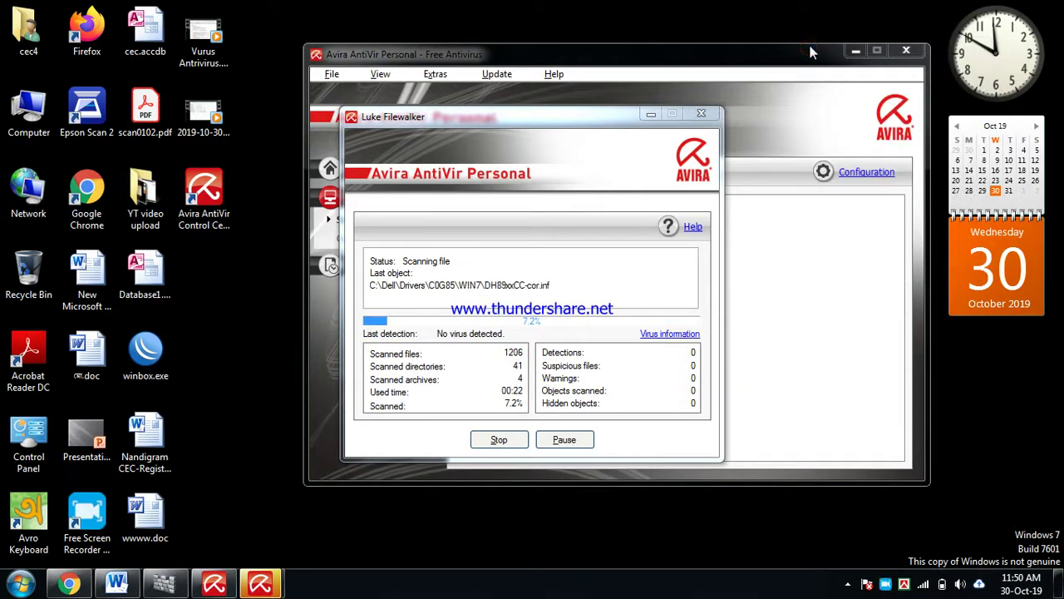
{"action": "left_click", "coordinate": [922, 584]}
{"action": "left_click", "coordinate": [740, 499]}
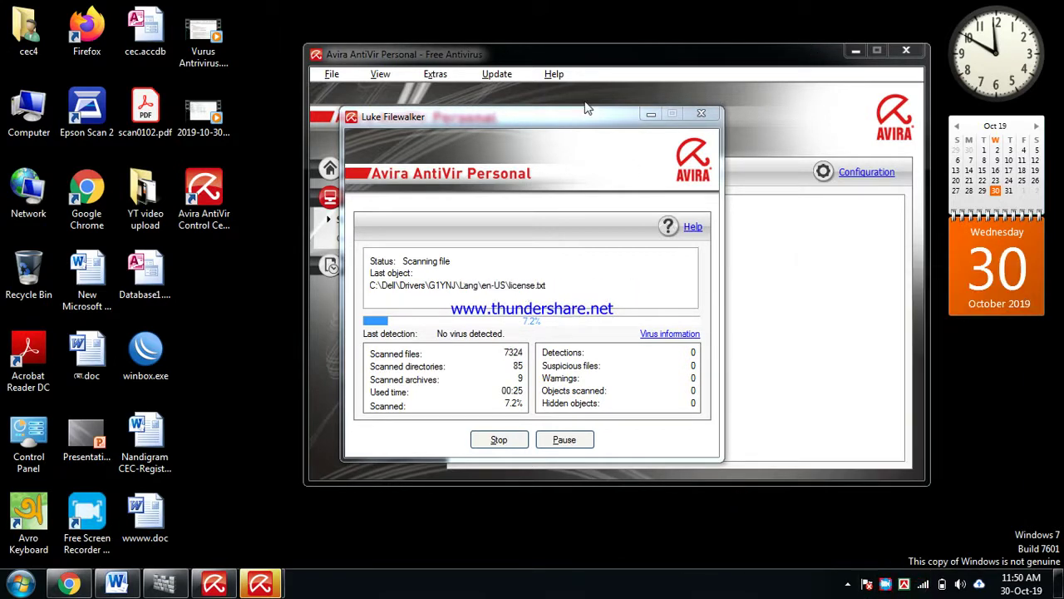
Separate the running scan window from the Control Center window and show the Overview status page.
{"action": "left_click_drag", "start_coordinate": [593, 119], "coordinate": [295, 110]}
{"action": "left_click_drag", "start_coordinate": [627, 69], "coordinate": [803, 101]}
{"action": "left_click", "coordinate": [556, 202]}
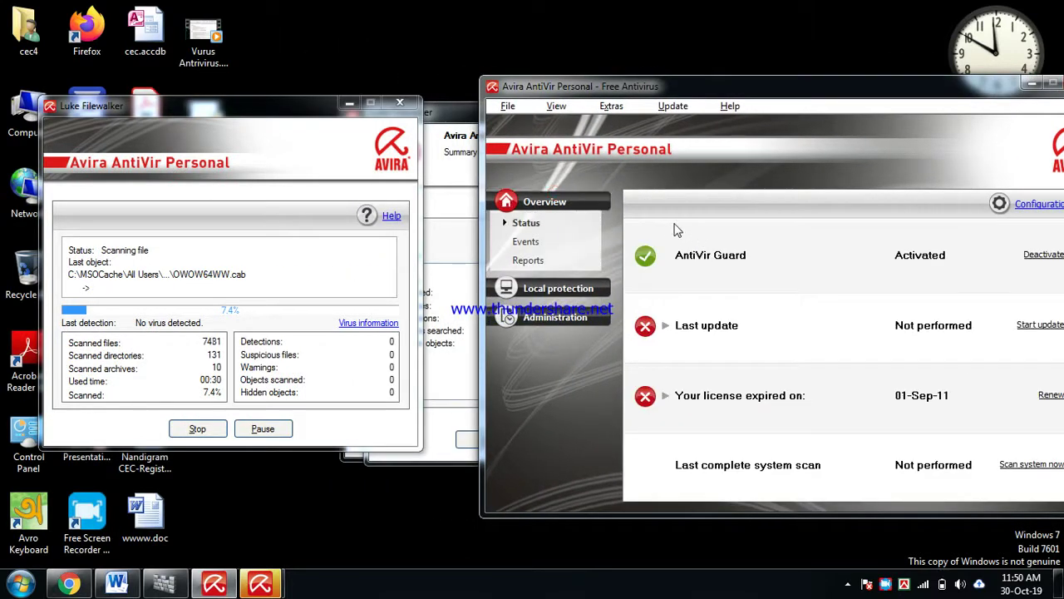
{"action": "left_click_drag", "start_coordinate": [789, 90], "coordinate": [709, 77]}
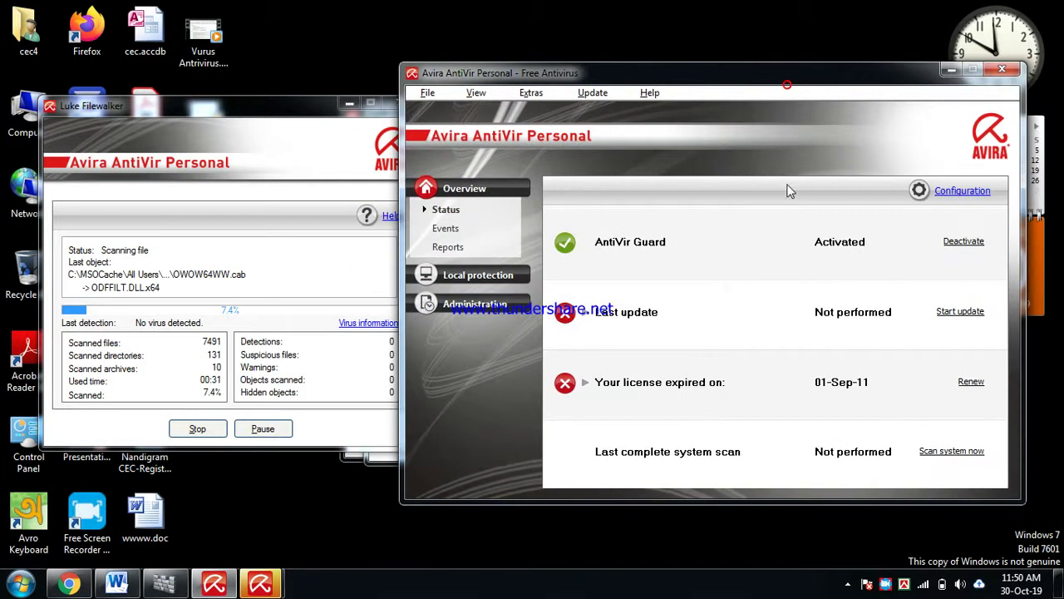
Start an Avira update from the Status page and rearrange the Updater and Luke Filewalker scan windows over the Control Center.
{"action": "left_click", "coordinate": [956, 316]}
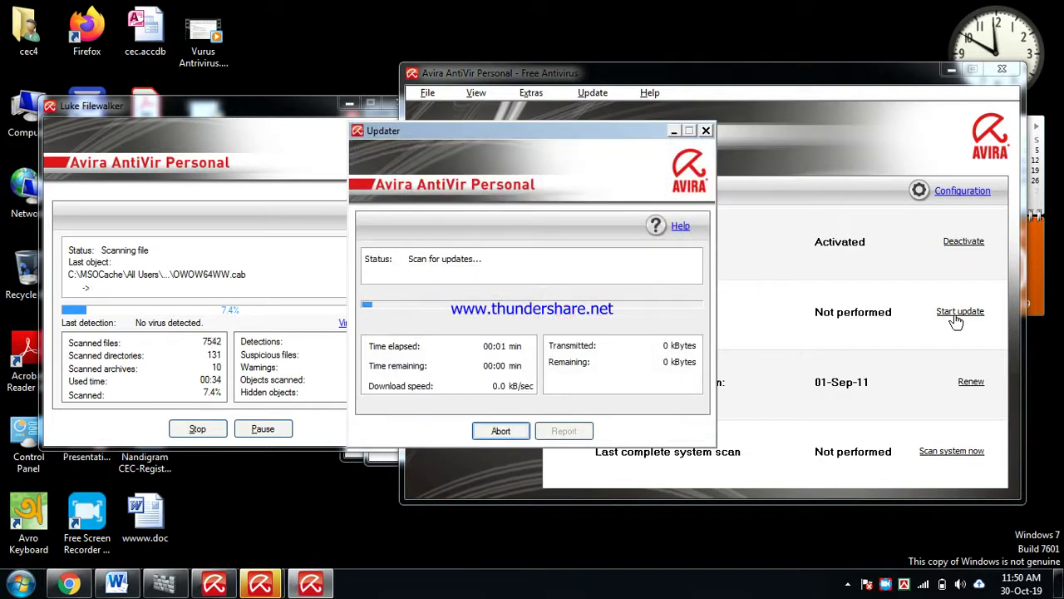
{"action": "left_click_drag", "start_coordinate": [548, 153], "coordinate": [760, 189]}
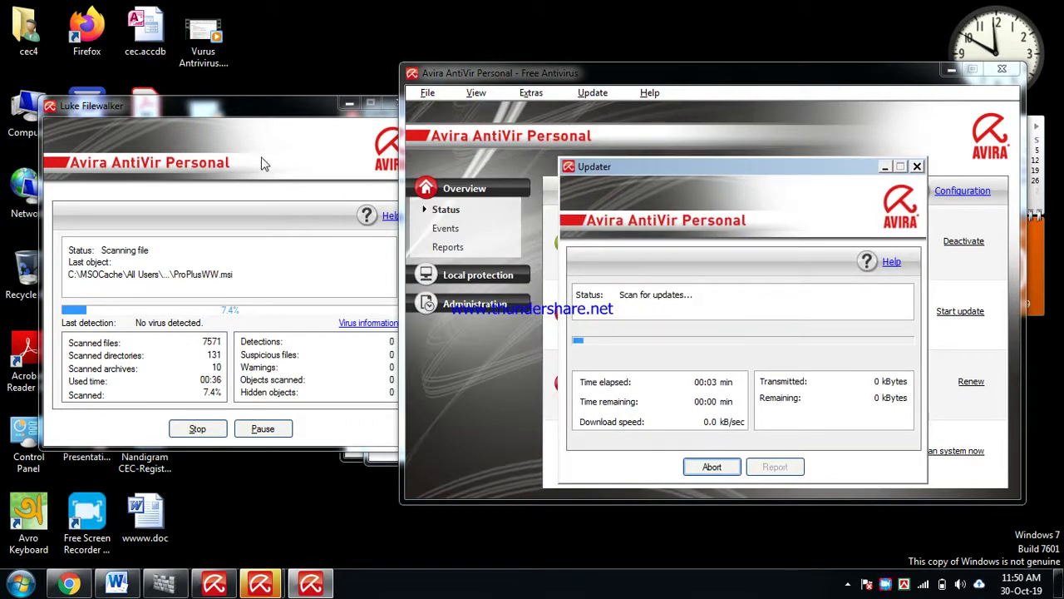
{"action": "left_click_drag", "start_coordinate": [274, 118], "coordinate": [782, 180]}
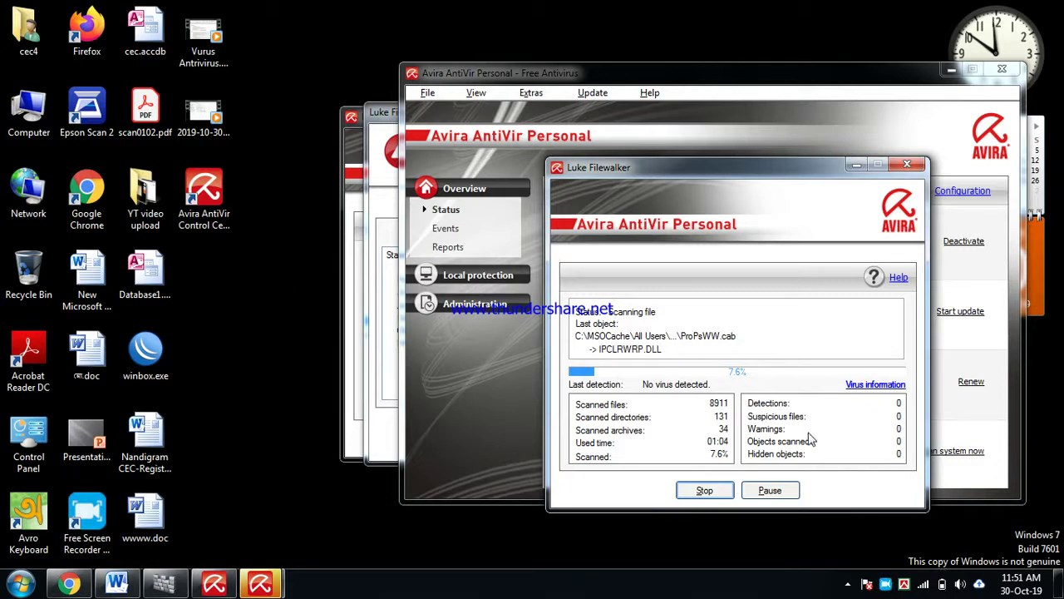
Stop the running Local Drives scan, dismiss its summary and end the Luke Filewalker scanner.
{"action": "left_click", "coordinate": [712, 494]}
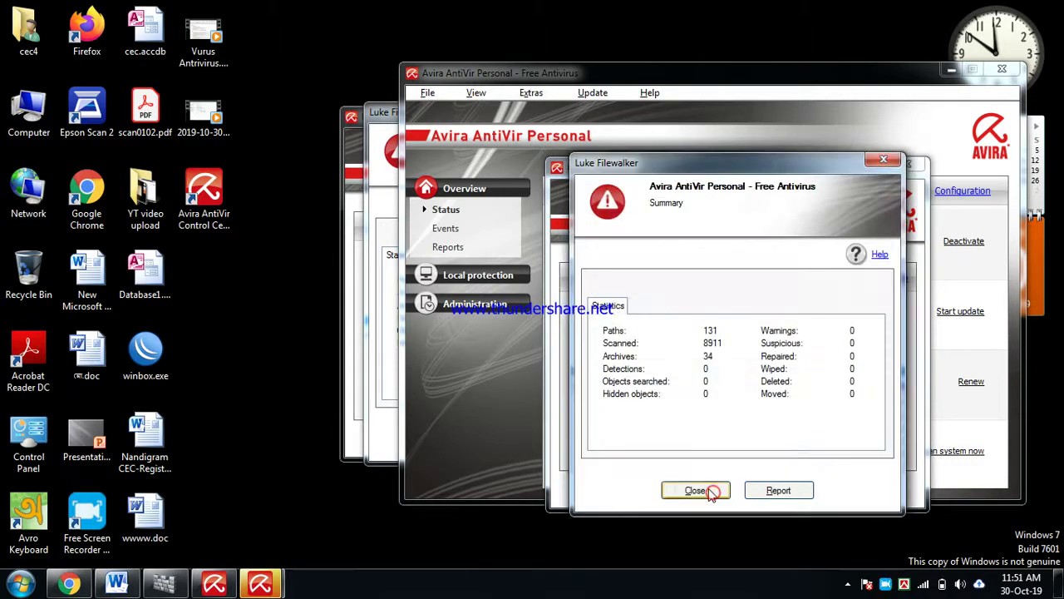
{"action": "left_click_drag", "start_coordinate": [779, 166], "coordinate": [695, 148]}
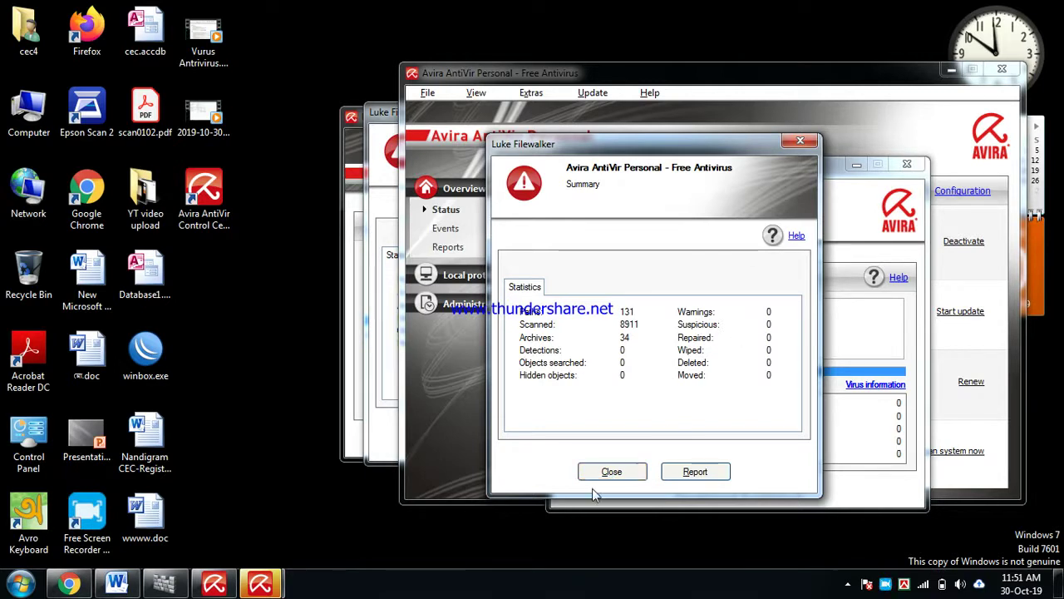
{"action": "left_click", "coordinate": [614, 472]}
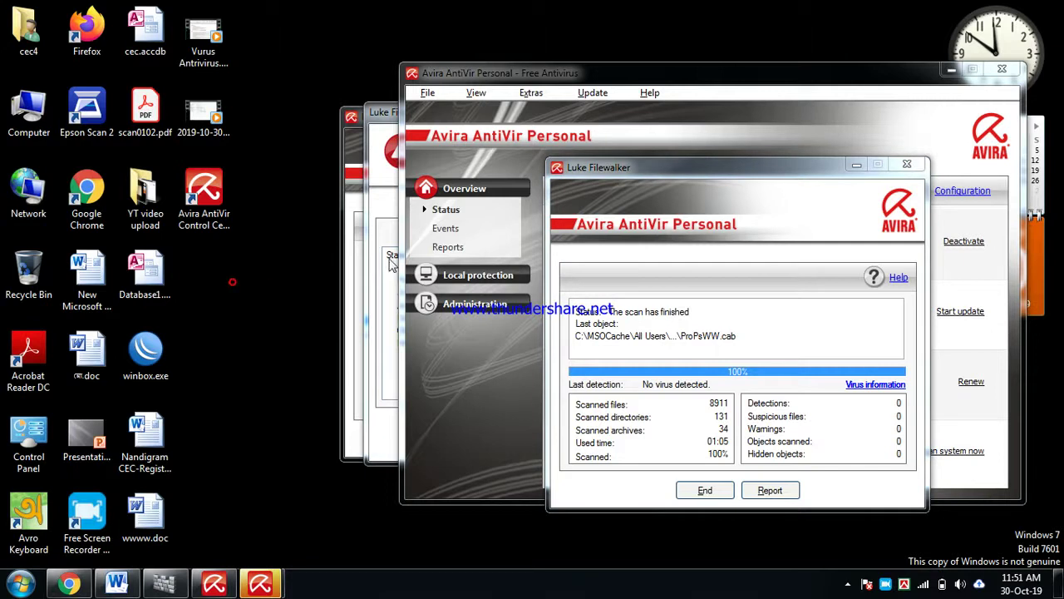
{"action": "left_click", "coordinate": [935, 124]}
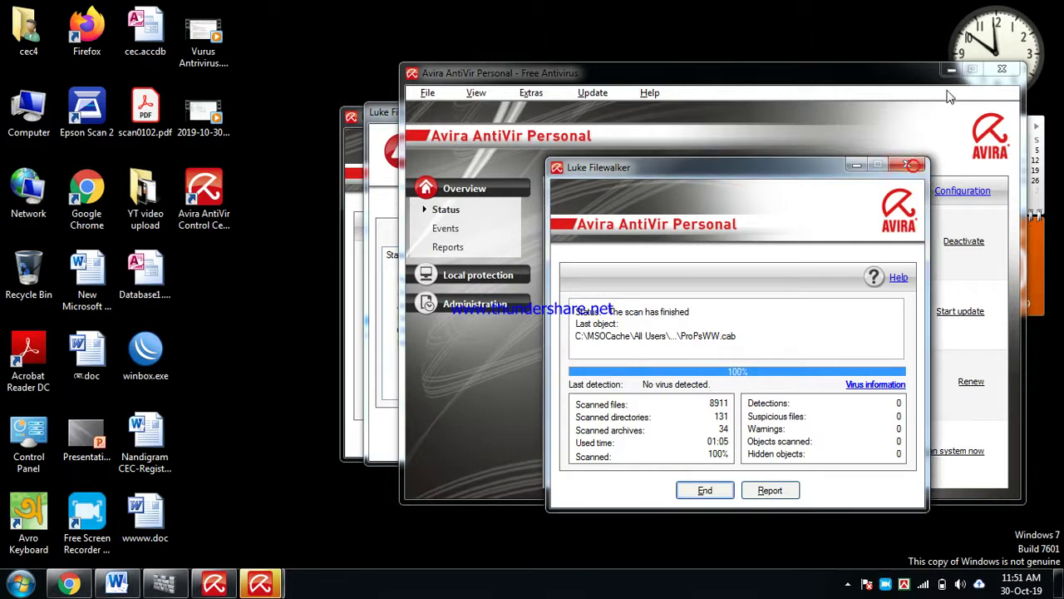
{"action": "left_click", "coordinate": [706, 490]}
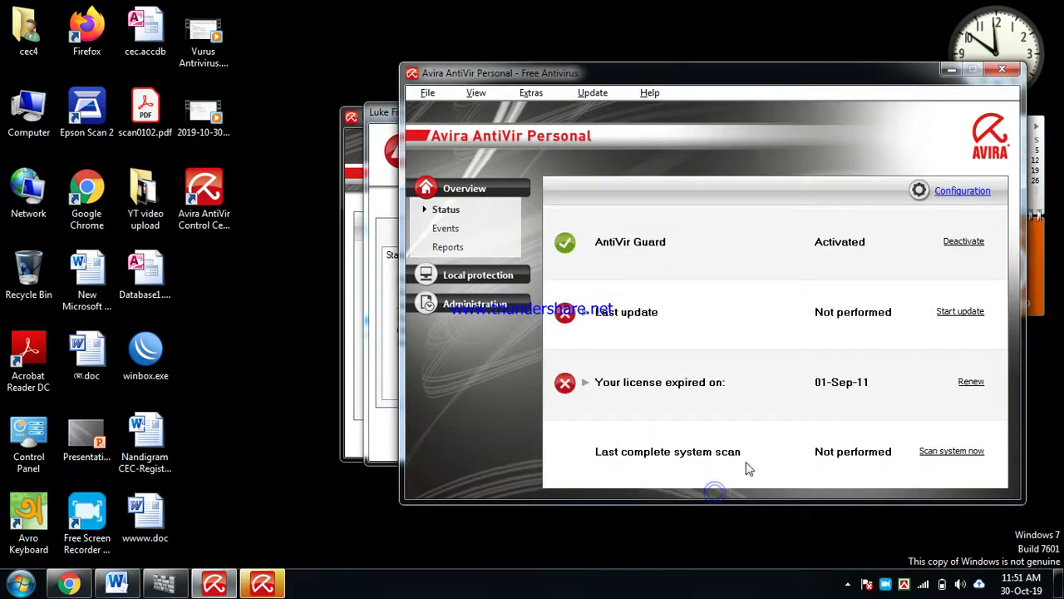
Close the Avira Control Center and the remaining Luke Filewalker summary and scanner windows.
{"action": "left_click", "coordinate": [1002, 69]}
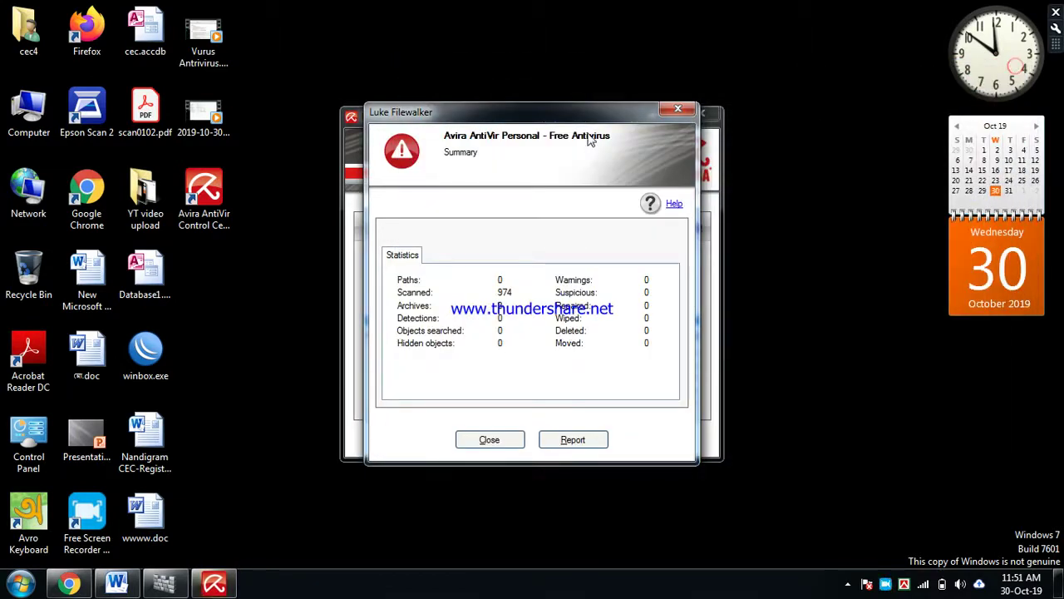
{"action": "left_click", "coordinate": [496, 441]}
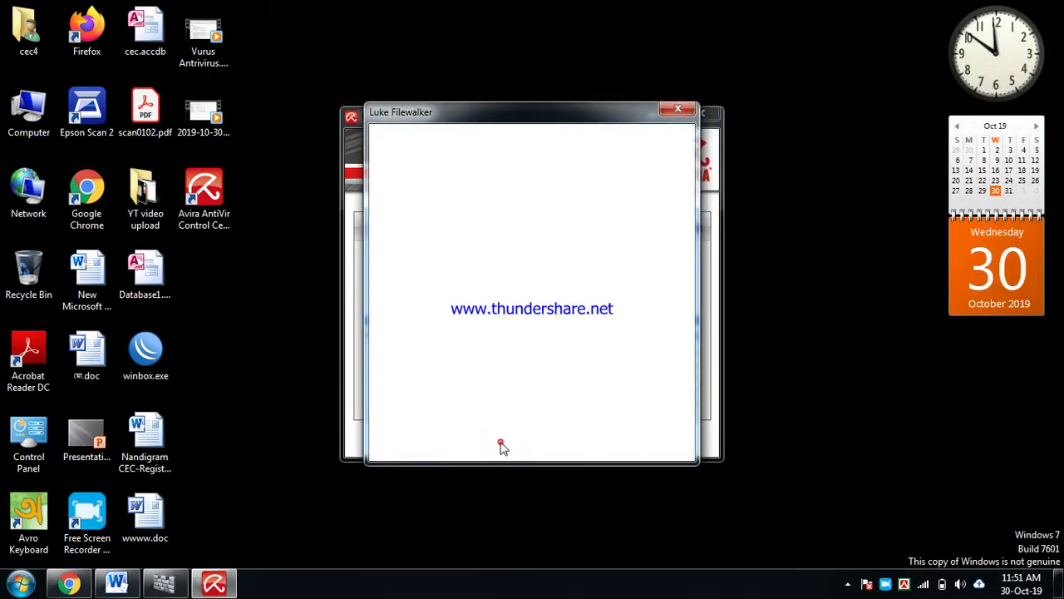
{"action": "left_click", "coordinate": [499, 443]}
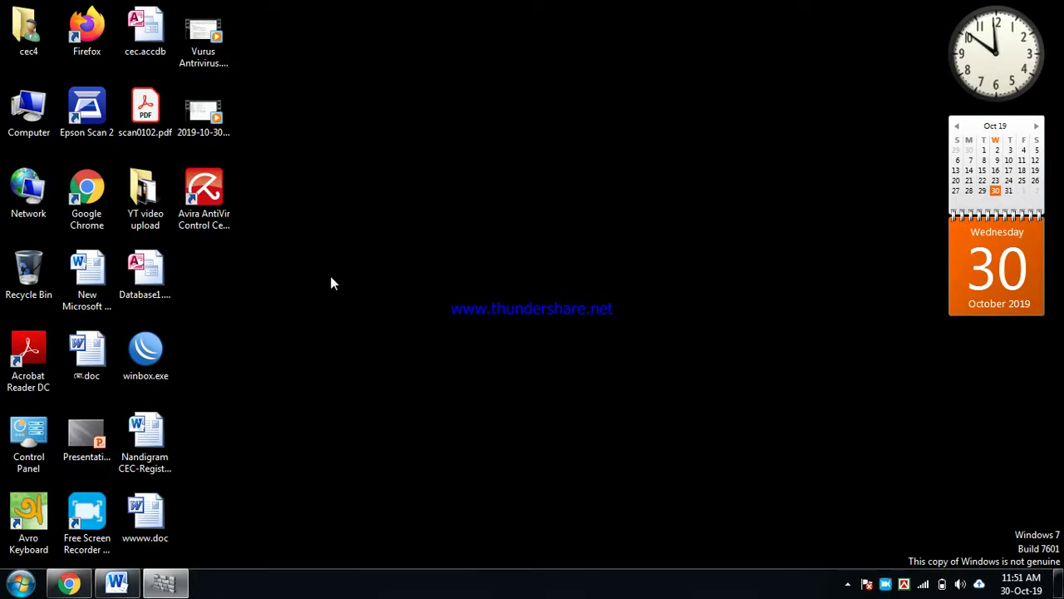
Open Computer in Windows Explorer and scan the Documents (E:) drive with AntiVir.
{"action": "double_click", "coordinate": [46, 102]}
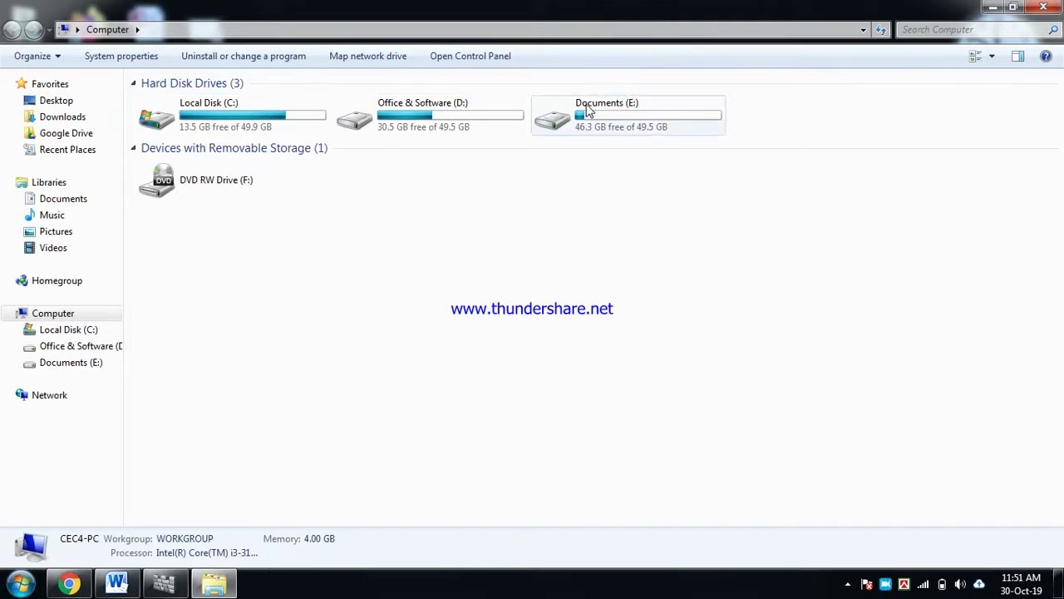
{"action": "left_click", "coordinate": [608, 113]}
{"action": "right_click", "coordinate": [612, 118]}
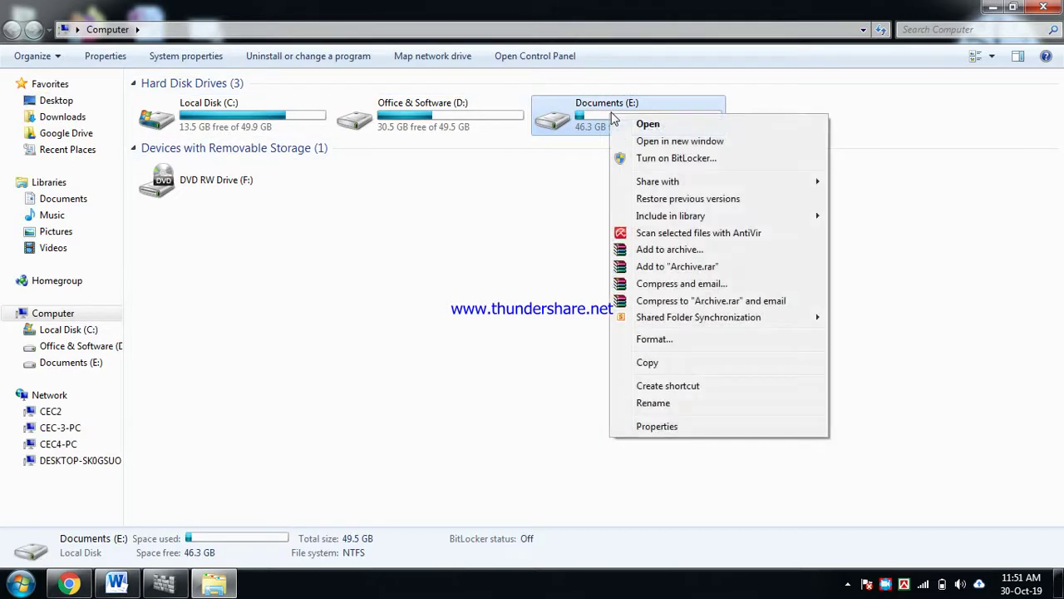
{"action": "left_click", "coordinate": [703, 234]}
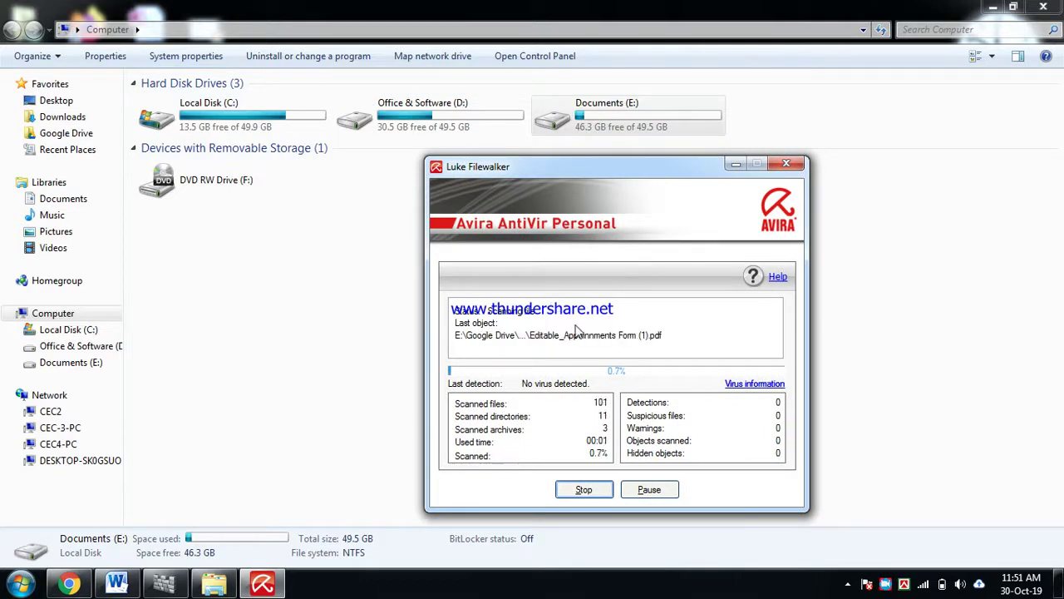
Stop the Documents (E:) scan, close its summary and scanner windows, and close the Computer window.
{"action": "left_click", "coordinate": [582, 487]}
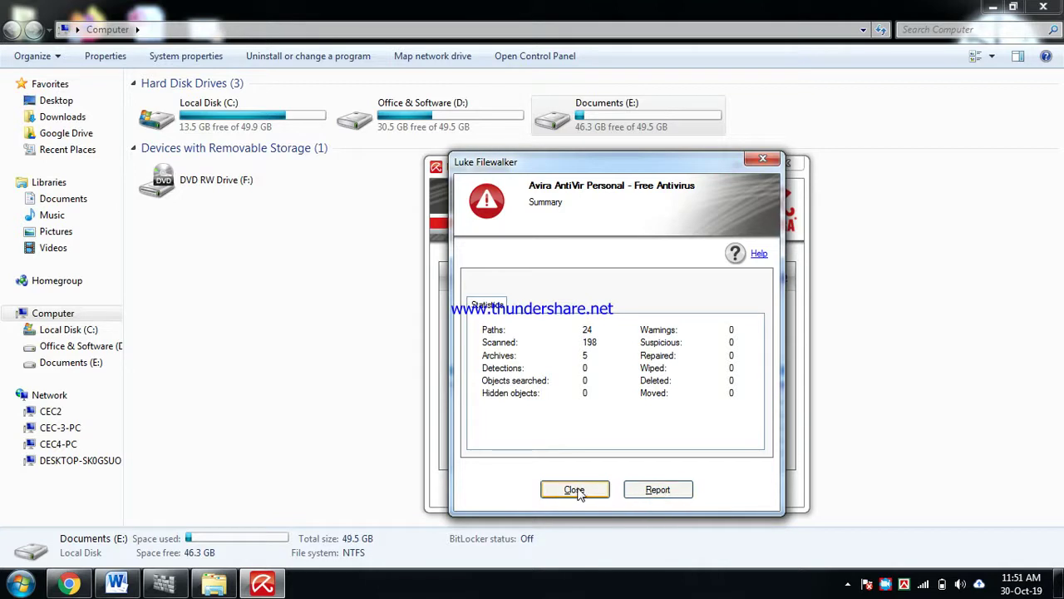
{"action": "left_click", "coordinate": [579, 489]}
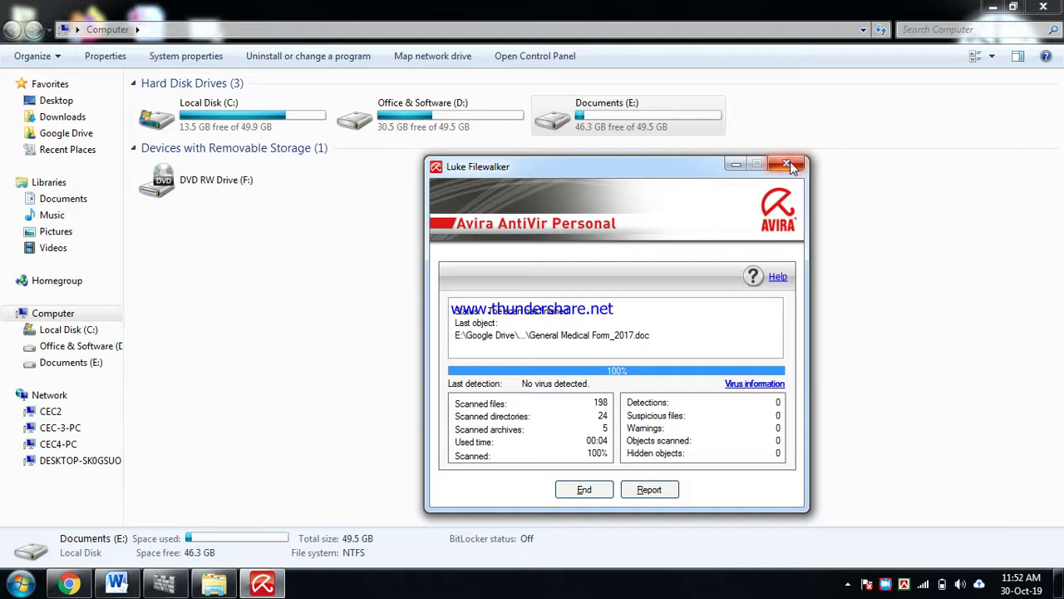
{"action": "left_click", "coordinate": [582, 492]}
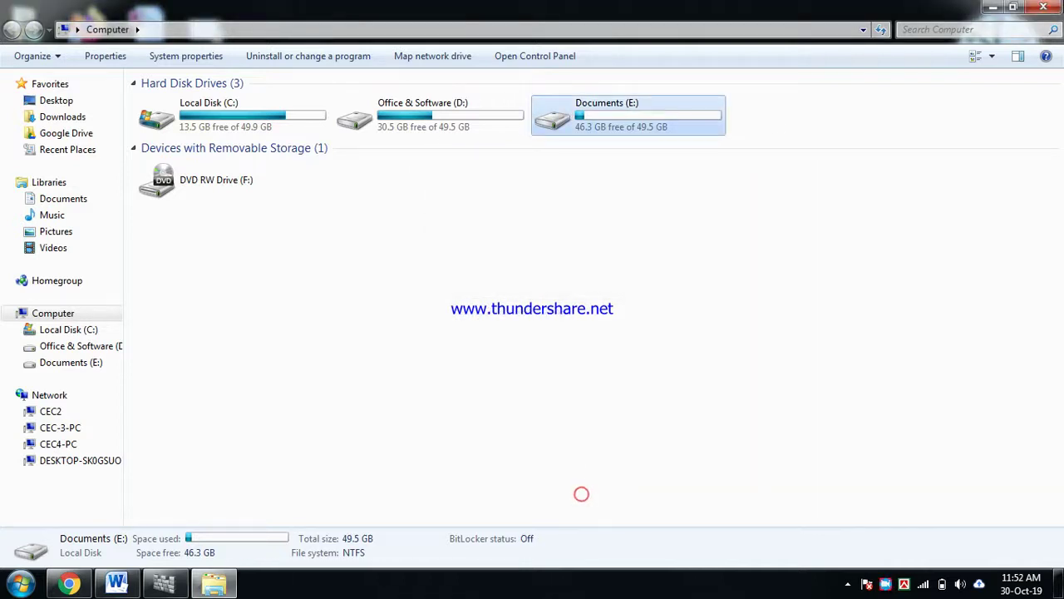
{"action": "left_click", "coordinate": [1044, 7]}
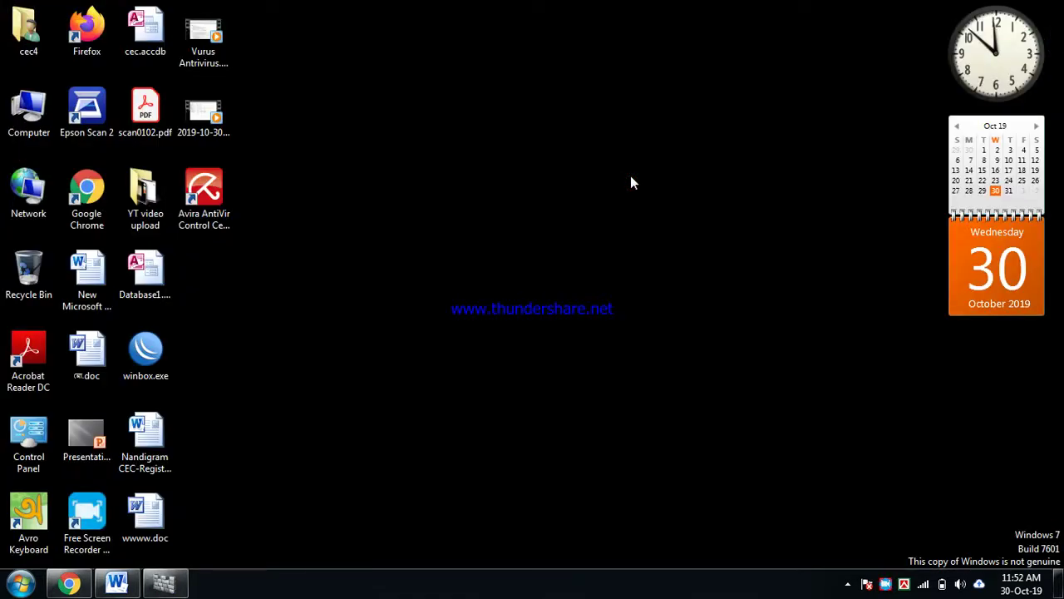